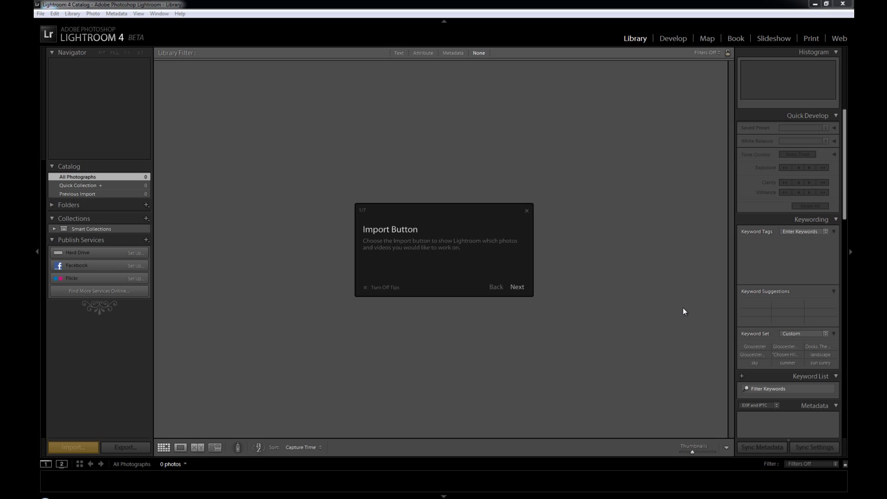
# Page past the Folders, Collections and Filter Bar tips, turn tips off, close them and enter Develop.
pyautogui.click(518, 289)
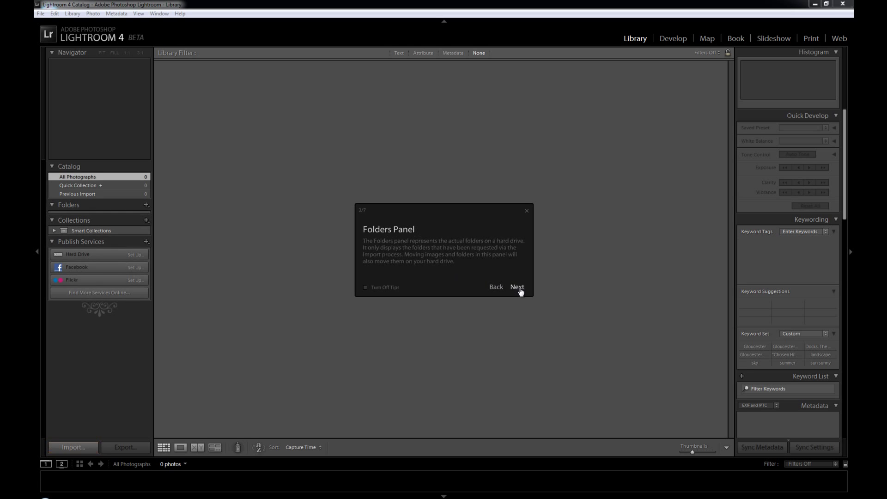
pyautogui.click(519, 288)
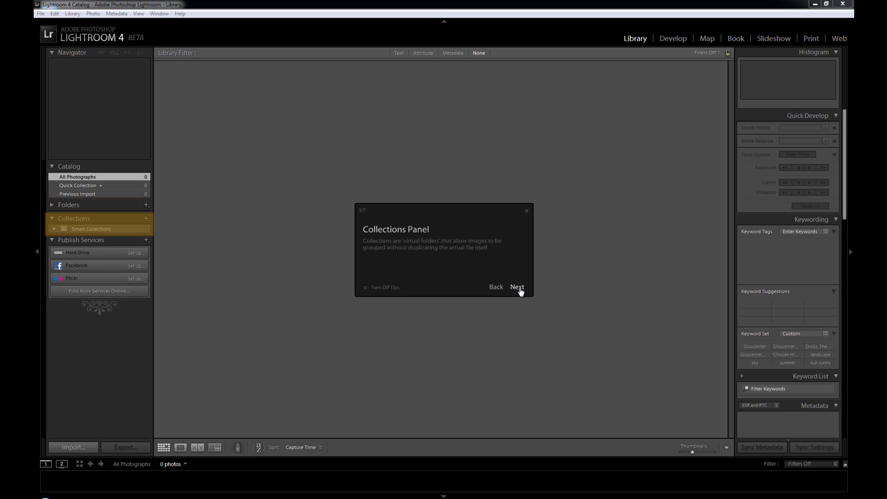
pyautogui.click(517, 287)
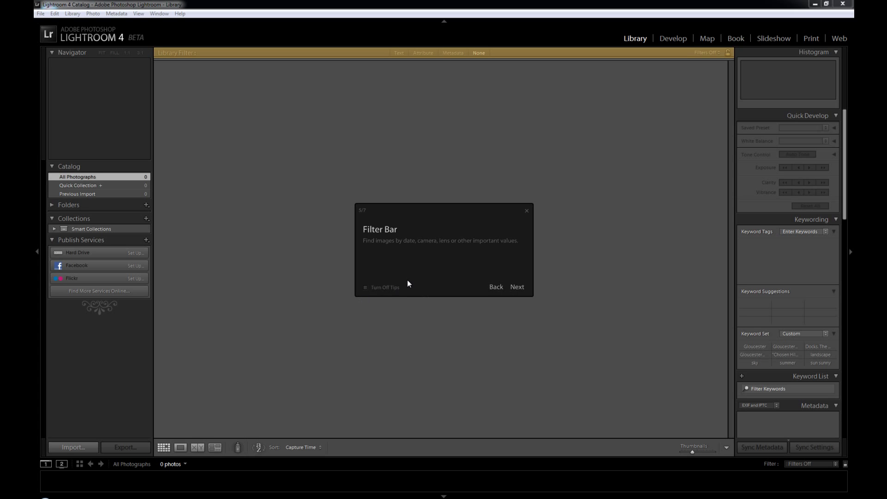
pyautogui.click(393, 287)
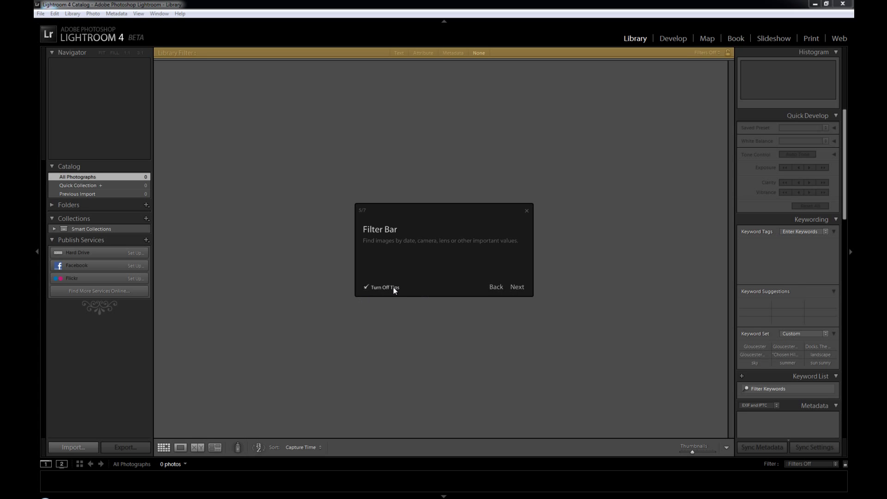
pyautogui.click(526, 211)
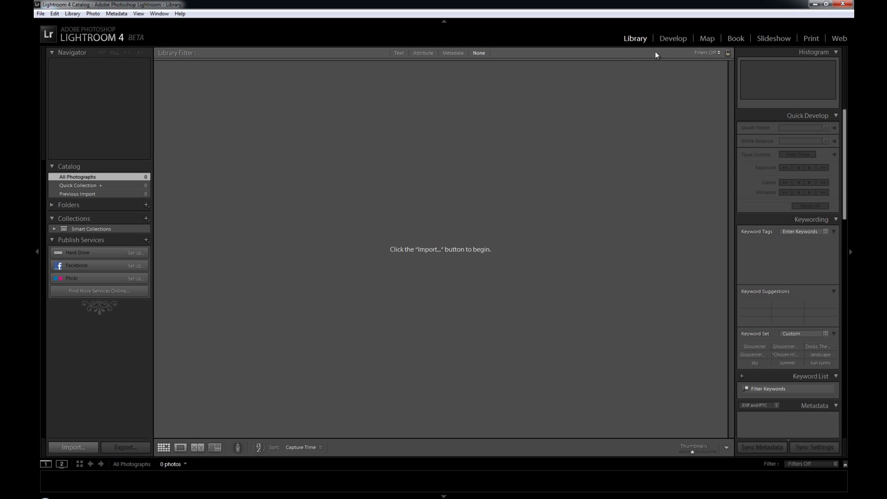
pyautogui.click(670, 40)
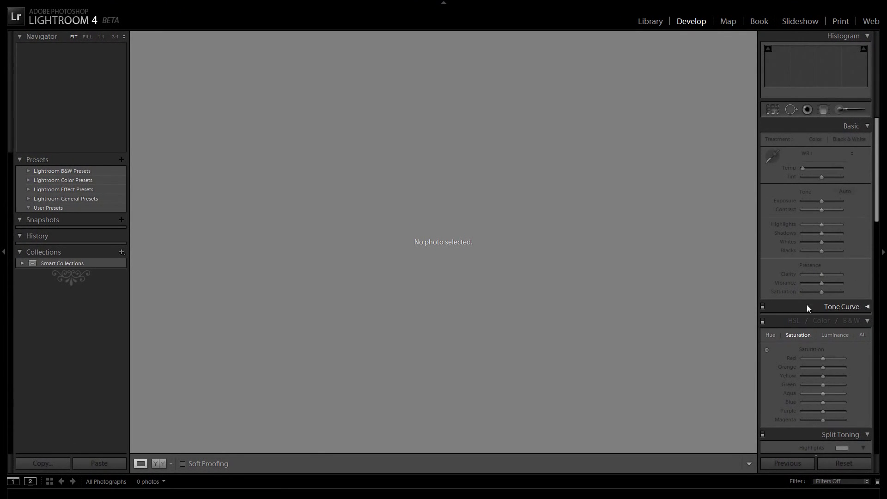
# Scroll the Develop panel stack down to Camera Calibration and back up.
pyautogui.scroll(-3, 807, 306)
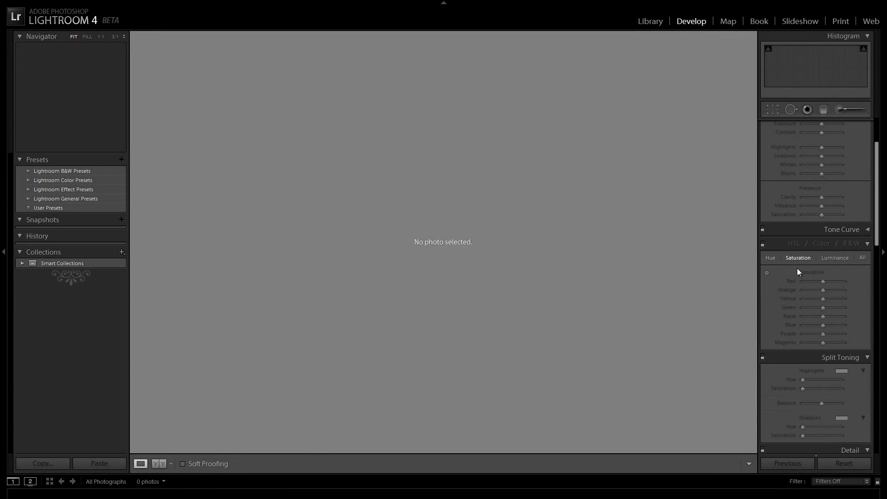
pyautogui.scroll(-3, 819, 291)
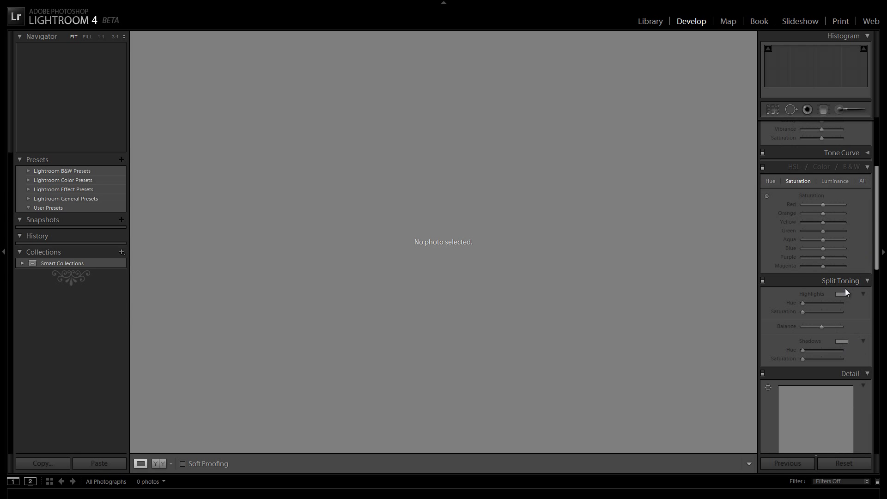
pyautogui.scroll(-6, 844, 292)
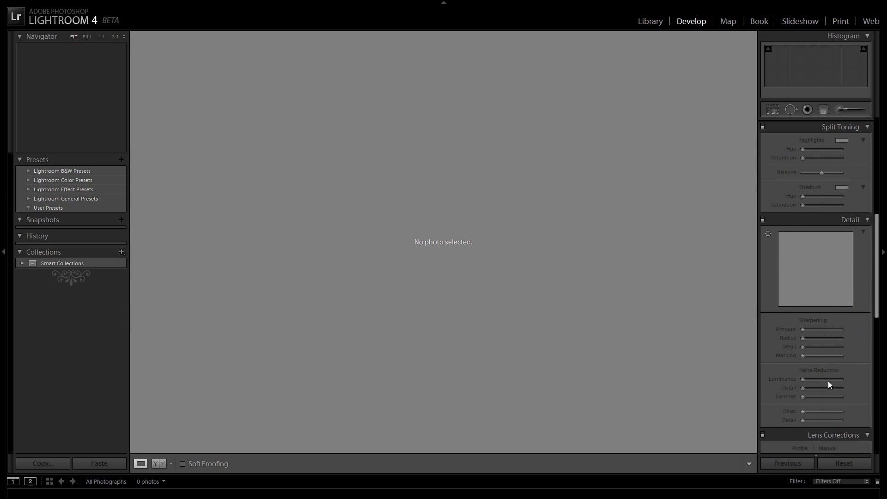
pyautogui.scroll(-6, 827, 332)
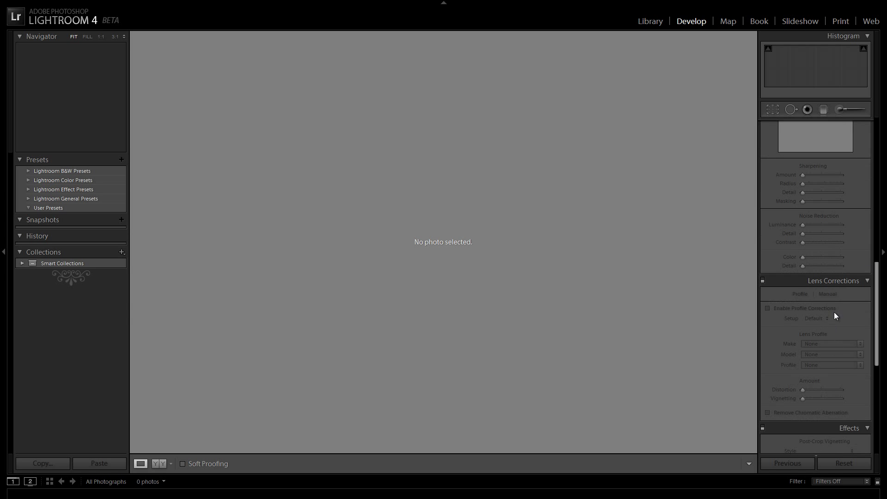
pyautogui.scroll(-6, 834, 319)
pyautogui.scroll(-5, 842, 332)
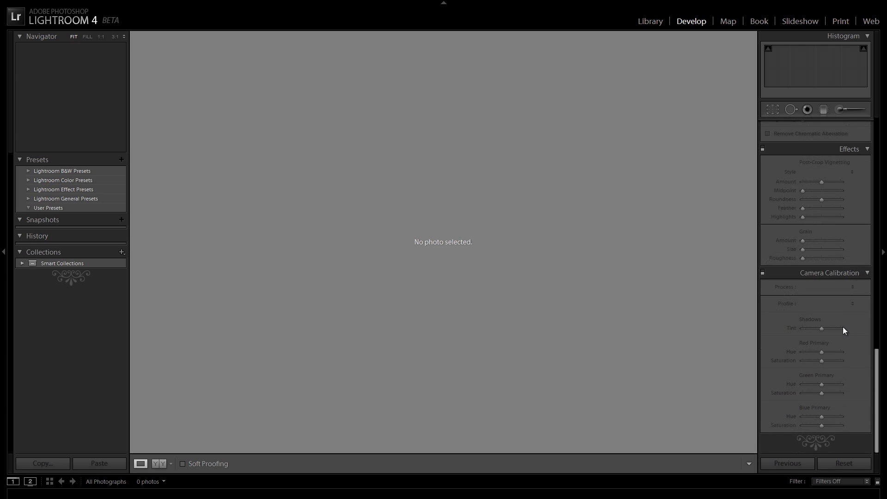
pyautogui.scroll(15, 833, 350)
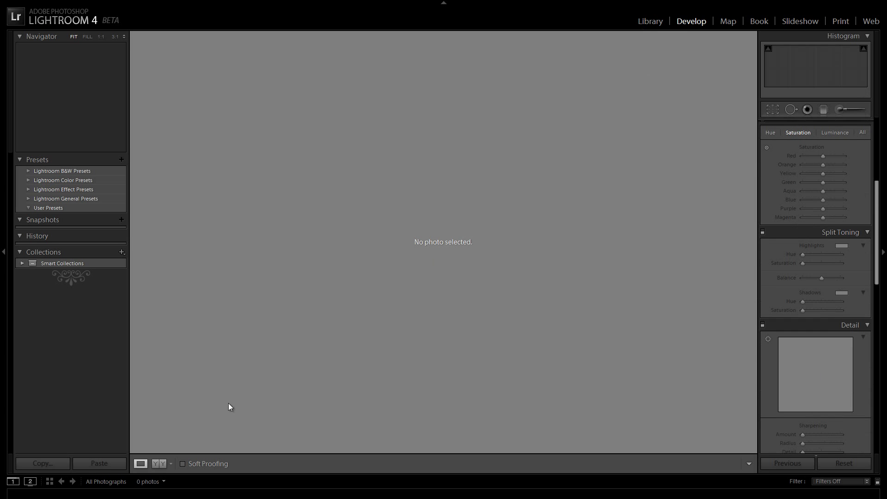
# Set the import source to Photos and Docs (J:) > Pictures > 2012 with subfolders, selecting P1050917.
pyautogui.click(642, 23)
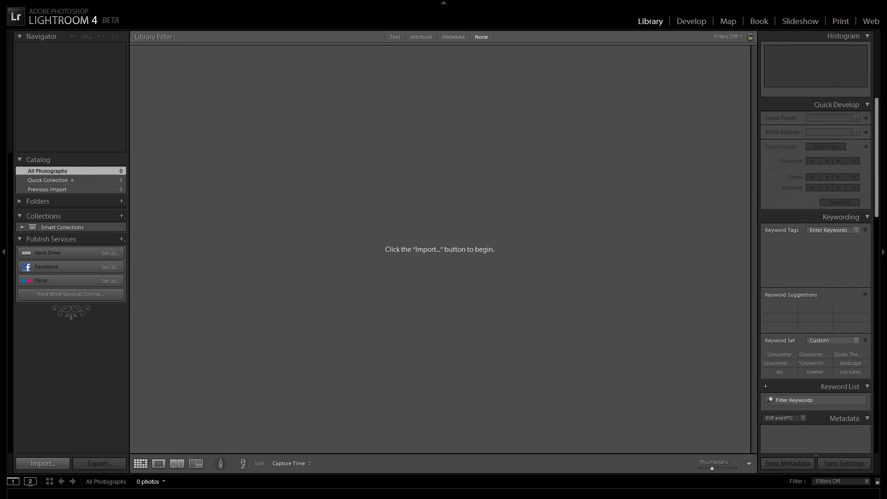
pyautogui.click(34, 465)
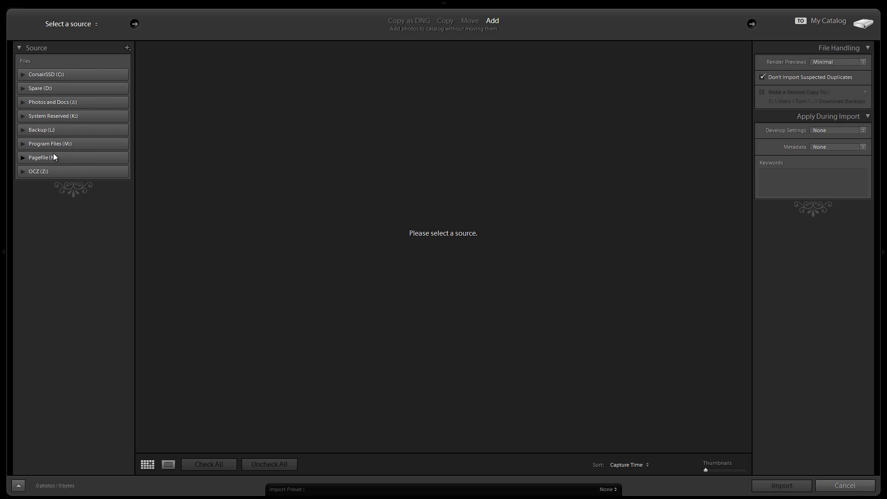
pyautogui.click(66, 101)
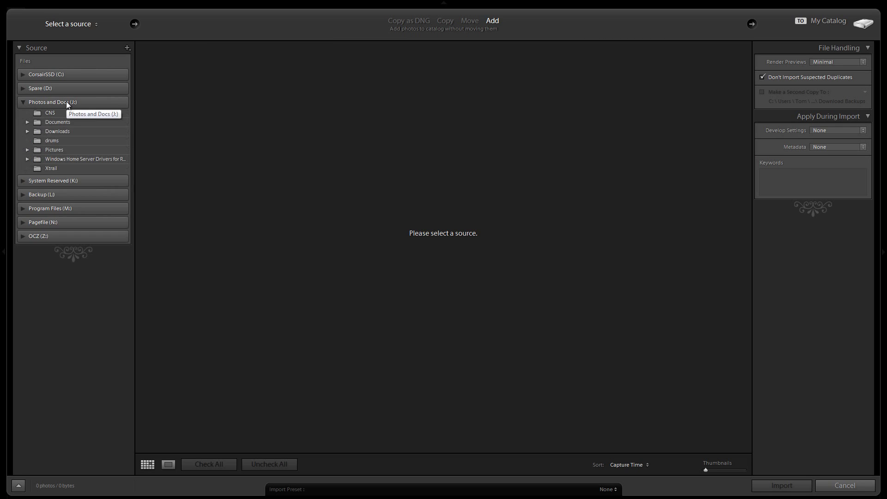
pyautogui.click(63, 149)
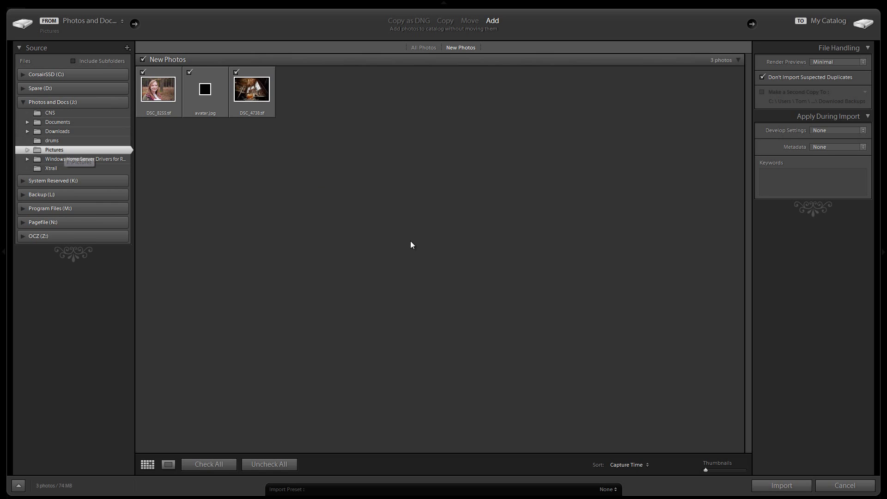
pyautogui.click(26, 150)
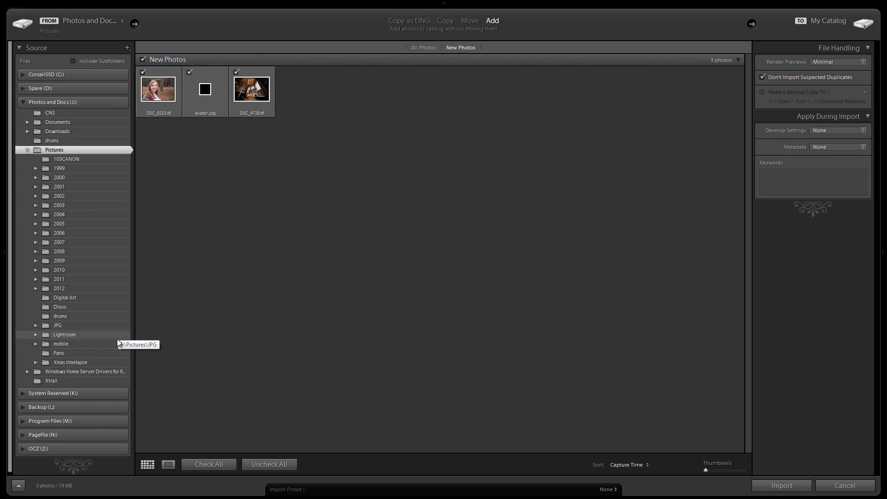
pyautogui.click(71, 287)
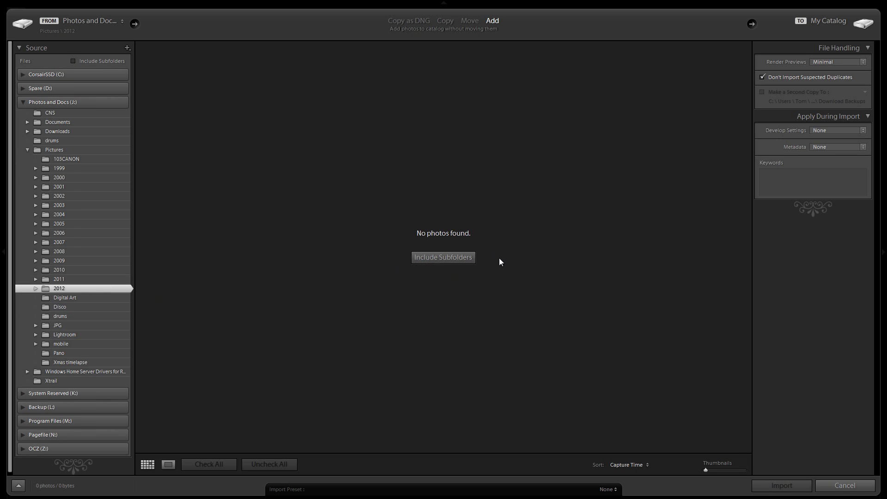
pyautogui.click(439, 257)
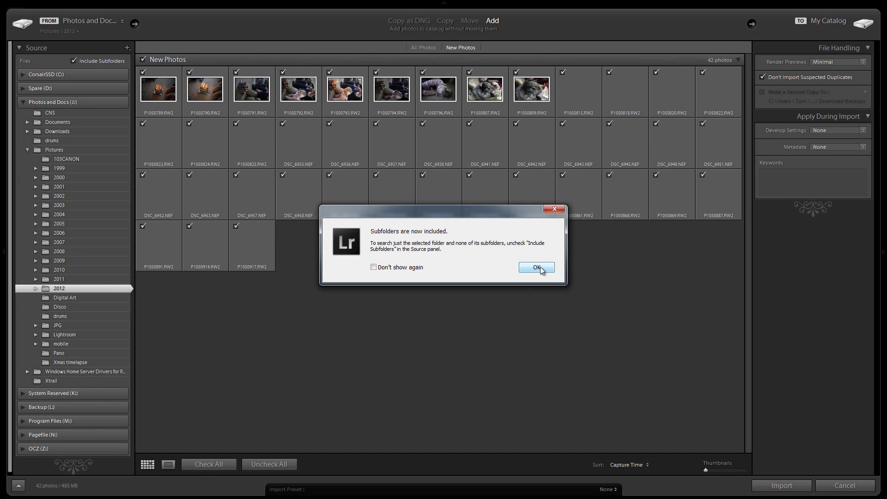
pyautogui.click(536, 267)
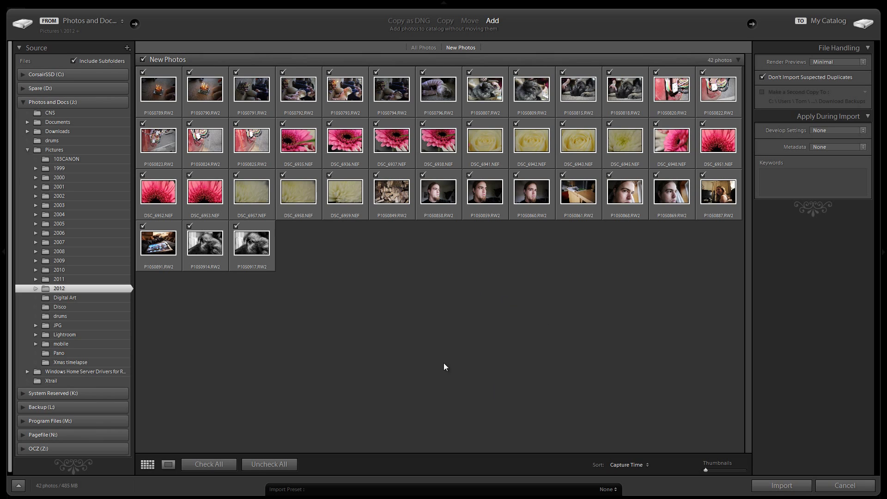
pyautogui.click(253, 249)
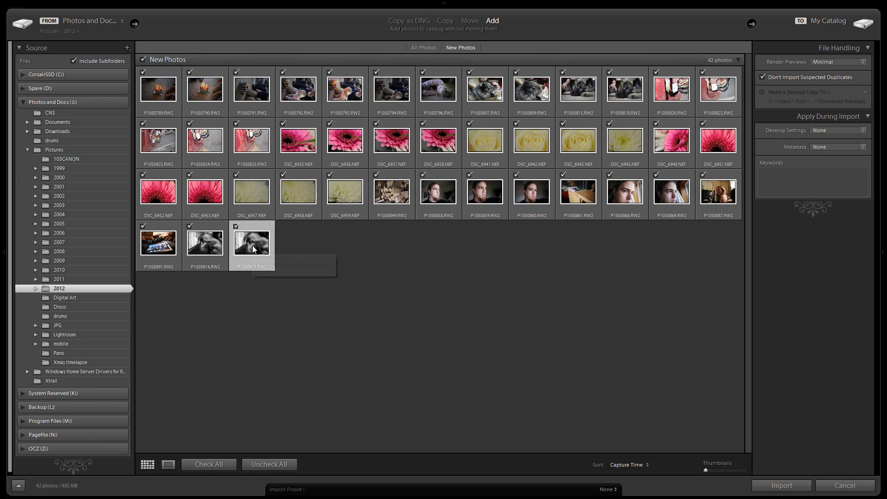
# Import the 42 photos and open the dog close-up P1050917 in Develop's Basic panel.
pyautogui.click(780, 485)
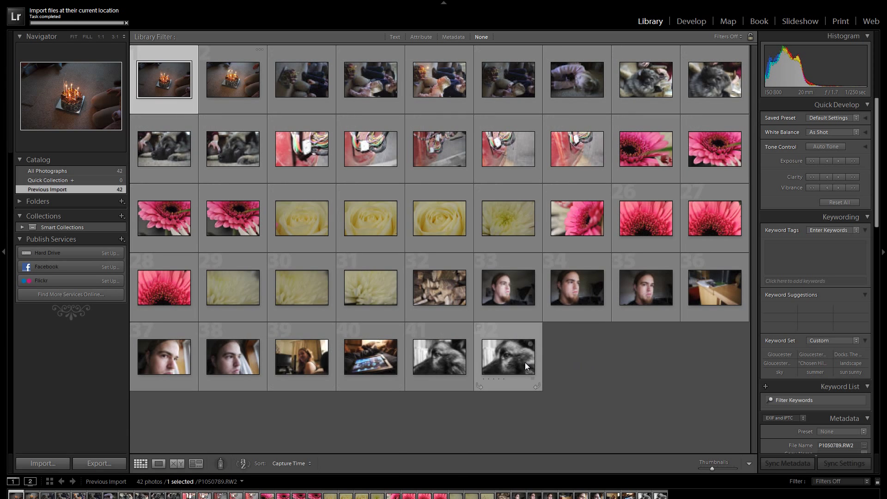
pyautogui.click(524, 362)
pyautogui.click(695, 20)
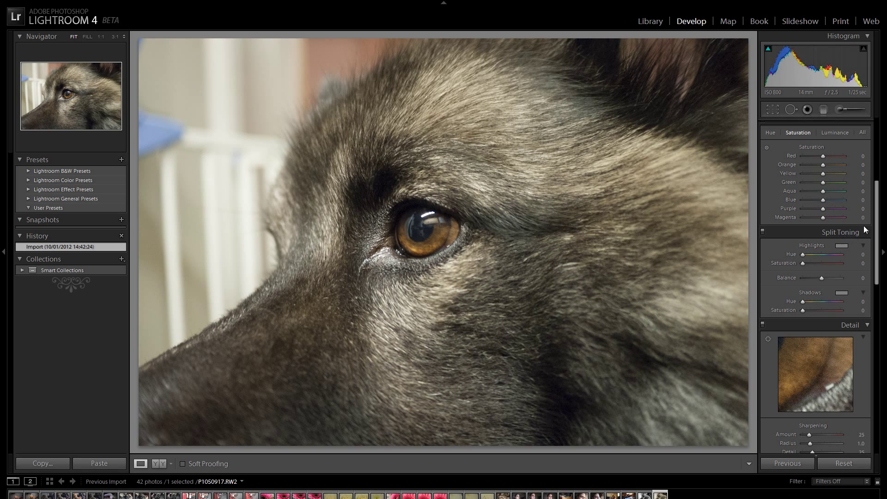
pyautogui.scroll(5, 865, 229)
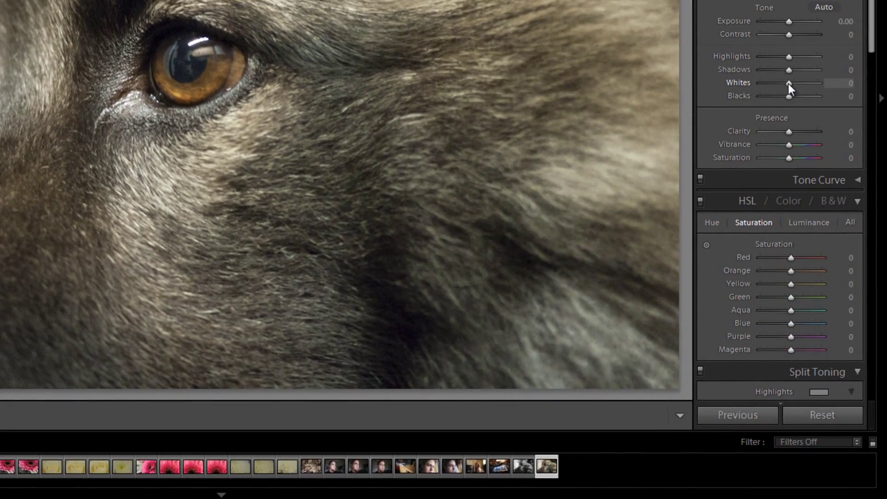
# Set the dog photo's Whites slider to -100.
pyautogui.moveTo(821, 242); pyautogui.dragTo(816, 242)
pyautogui.moveTo(780, 84)
pyautogui.mouseDown()
pyautogui.moveTo(750, 87)
pyautogui.moveTo(827, 84)
pyautogui.moveTo(816, 95)
pyautogui.moveTo(768, 91)
pyautogui.mouseUp()
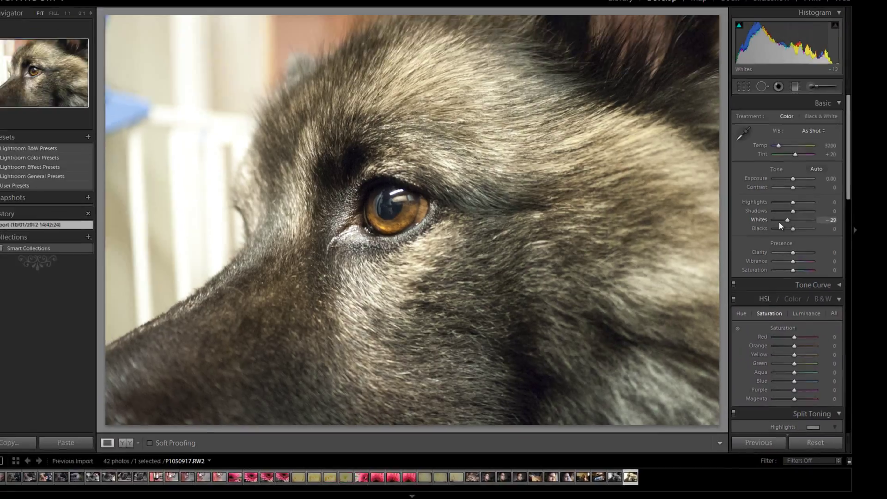
pyautogui.moveTo(778, 223); pyautogui.dragTo(774, 251)
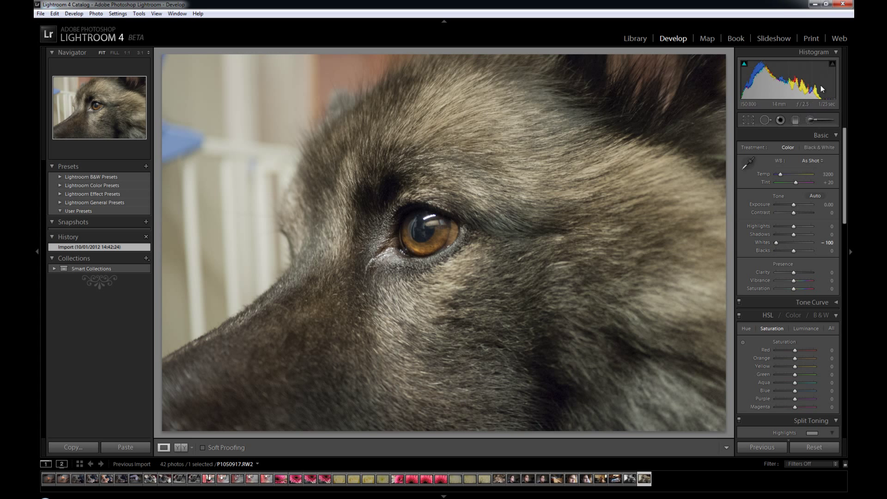
pyautogui.moveTo(775, 251)
pyautogui.mouseDown()
pyautogui.moveTo(808, 256)
pyautogui.moveTo(767, 259)
pyautogui.mouseUp()
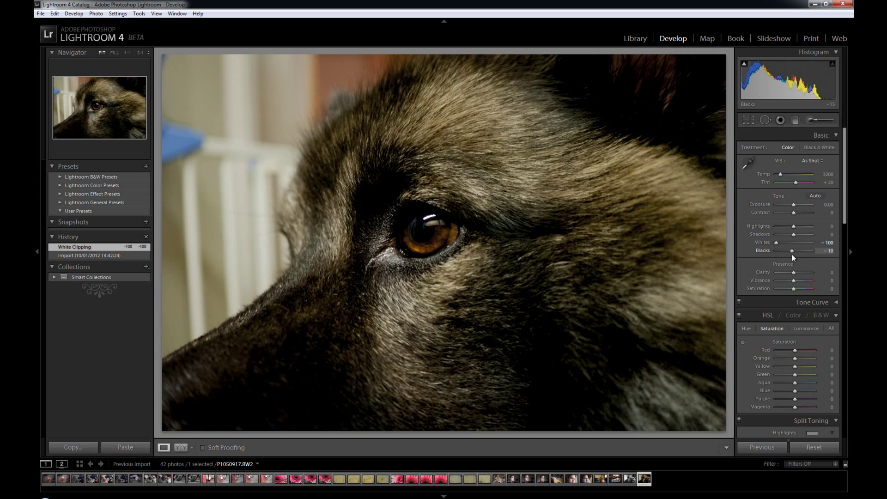
# Reset Blacks and Shadows to 0 and pull Highlights down to -100.
pyautogui.moveTo(792, 257); pyautogui.dragTo(801, 258)
pyautogui.doubleClick(761, 249)
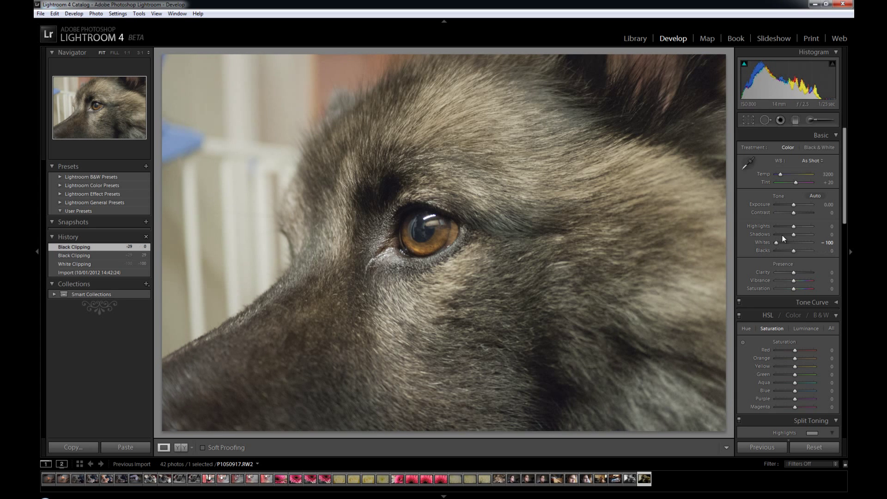
pyautogui.moveTo(778, 235); pyautogui.dragTo(768, 249)
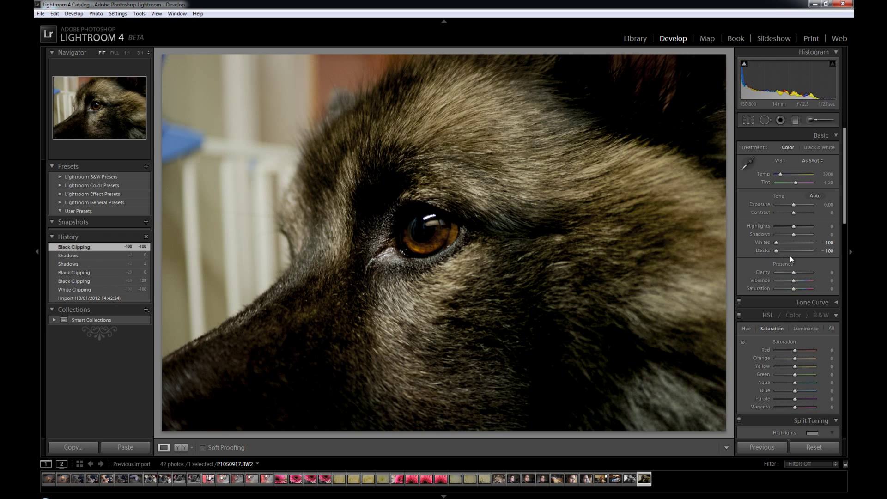
pyautogui.doubleClick(763, 249)
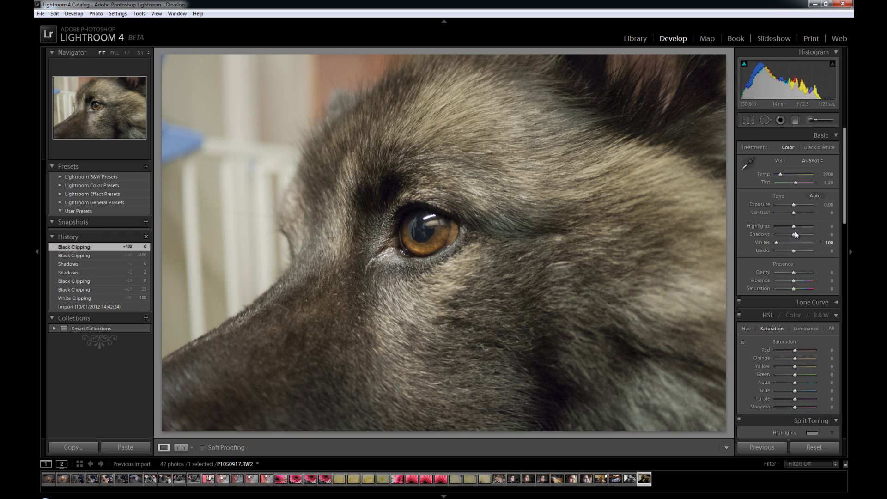
pyautogui.moveTo(794, 234); pyautogui.dragTo(770, 237)
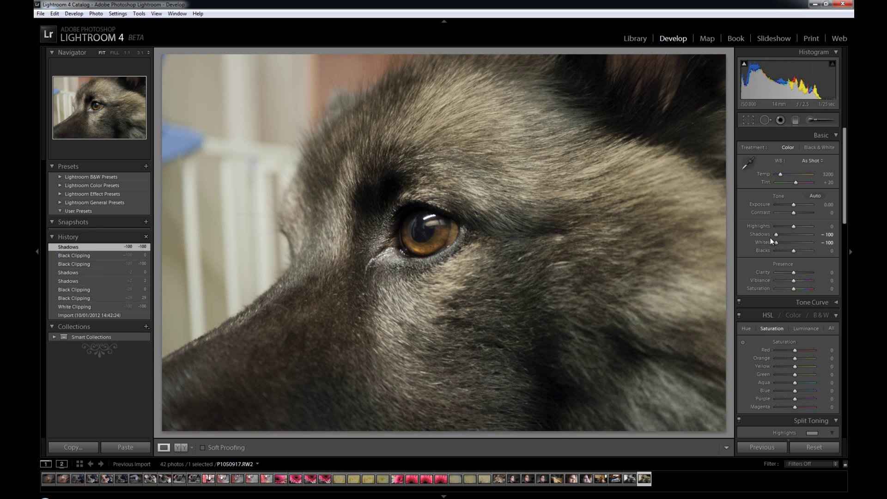
pyautogui.moveTo(777, 237); pyautogui.dragTo(796, 234)
pyautogui.doubleClick(794, 235)
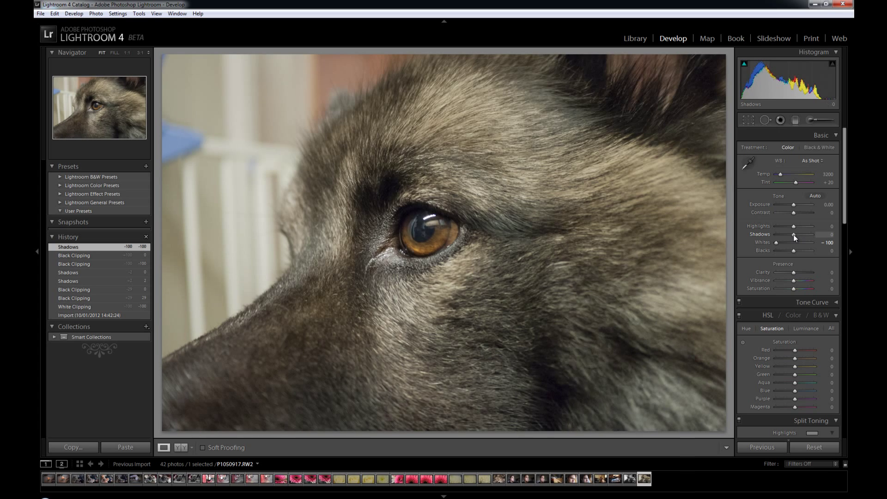
pyautogui.click(764, 250)
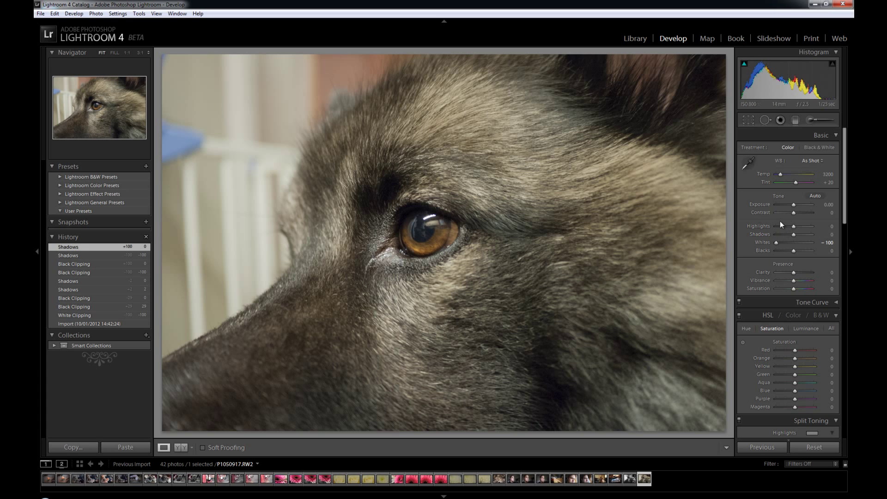
pyautogui.moveTo(782, 224); pyautogui.dragTo(761, 227)
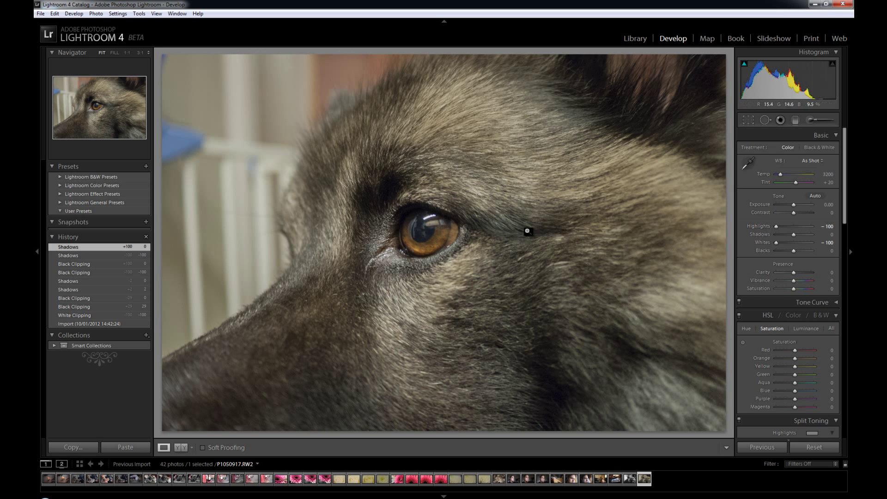
# Adjust the Basic sliders to Shadows +5, Highlights +2 and Contrast -7.
pyautogui.moveTo(793, 234)
pyautogui.mouseDown()
pyautogui.moveTo(759, 235)
pyautogui.moveTo(835, 229)
pyautogui.moveTo(811, 235)
pyautogui.mouseUp()
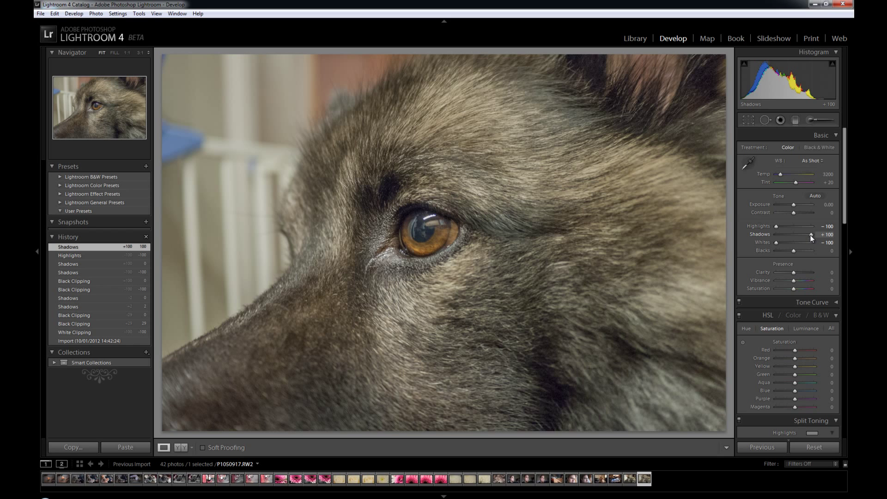
pyautogui.moveTo(812, 234); pyautogui.dragTo(794, 234)
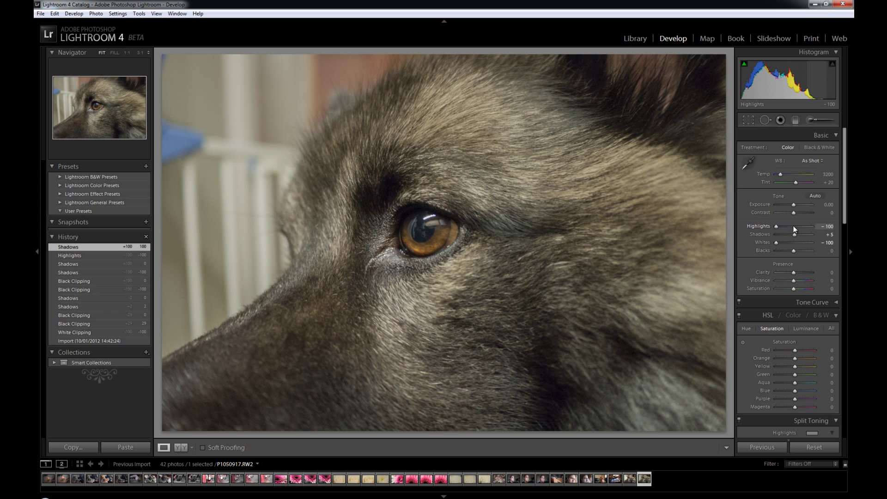
pyautogui.click(794, 229)
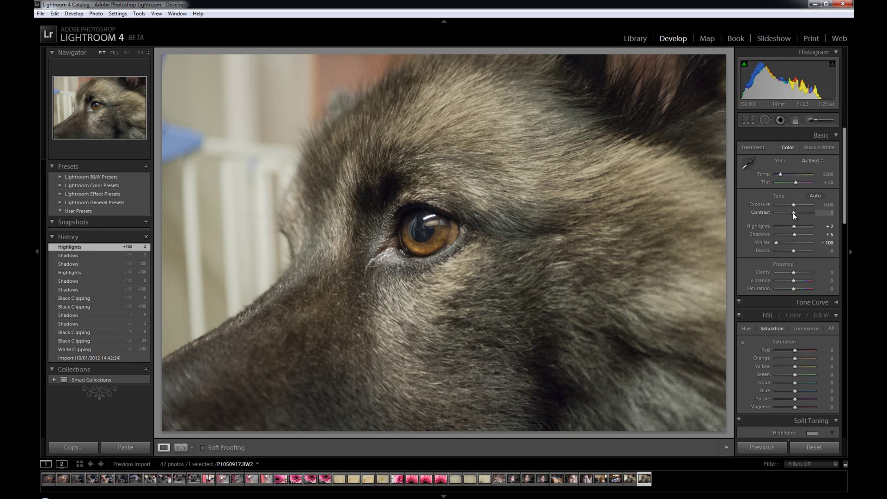
pyautogui.moveTo(792, 213)
pyautogui.mouseDown()
pyautogui.moveTo(806, 213)
pyautogui.moveTo(780, 212)
pyautogui.moveTo(792, 213)
pyautogui.mouseUp()
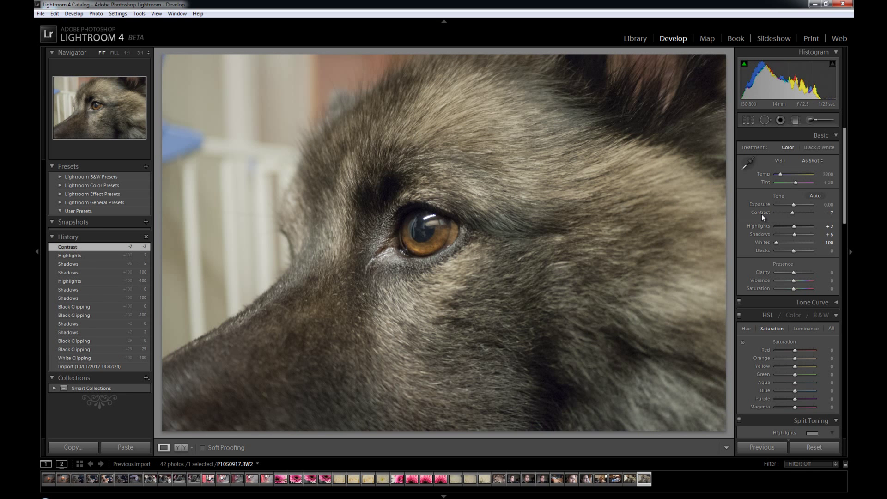
# Apply Auto Tone, try Black & White, then return the photo to Color.
pyautogui.click(815, 196)
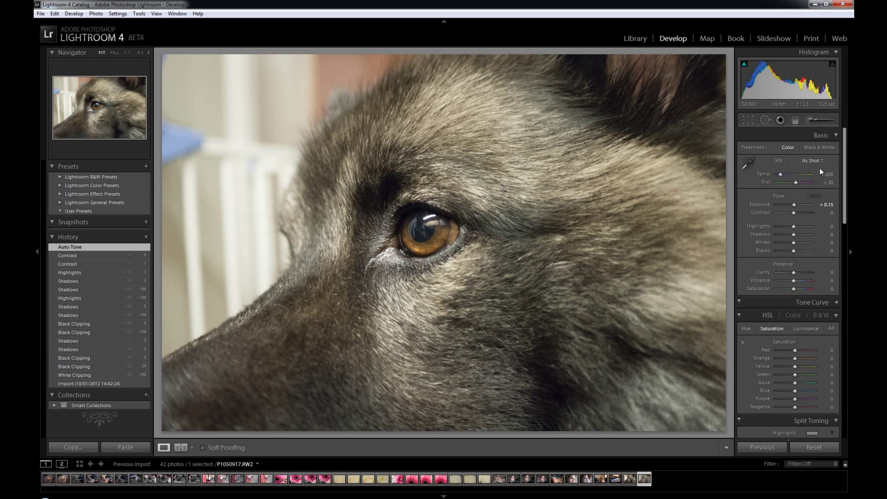
pyautogui.click(827, 148)
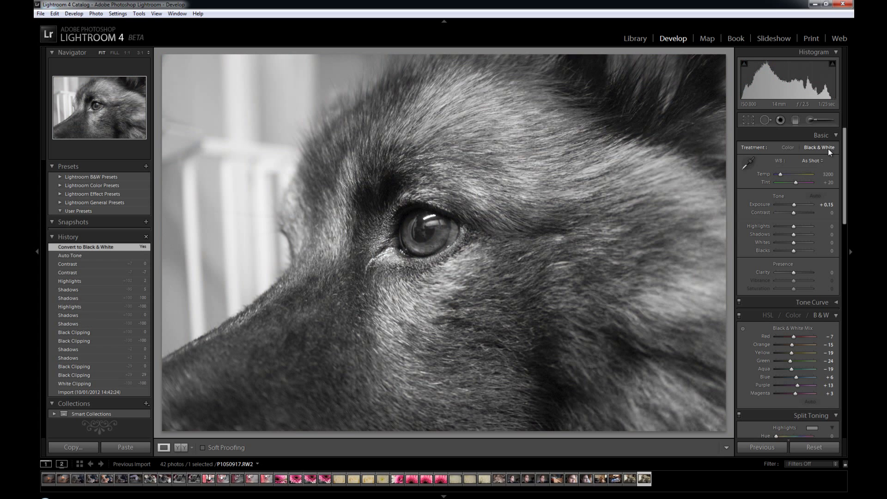
pyautogui.click(786, 147)
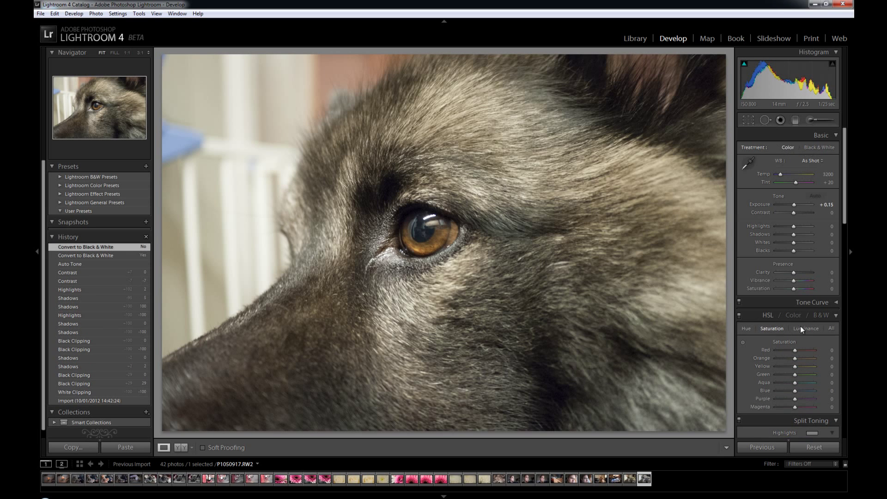
# In Detail, set Sharpening Amount to 51 and Luminance noise reduction to 21.
pyautogui.scroll(-5, 799, 325)
pyautogui.scroll(-5, 813, 277)
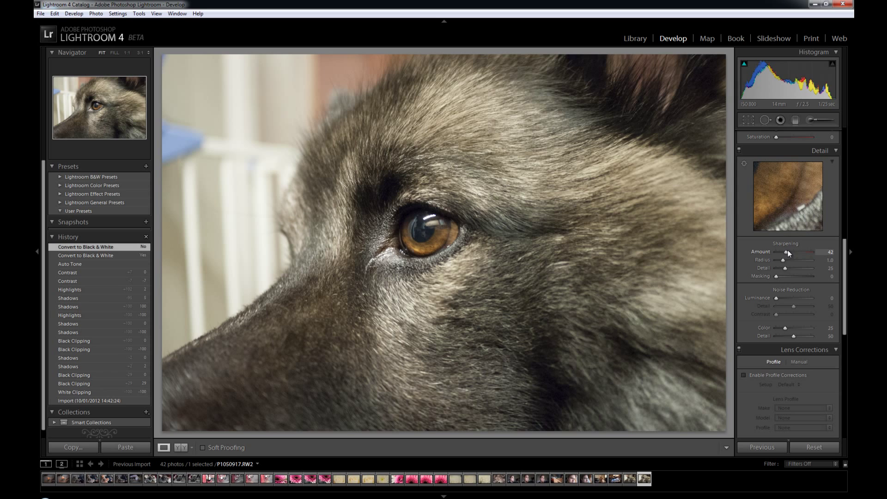
pyautogui.moveTo(788, 250); pyautogui.dragTo(789, 250)
pyautogui.moveTo(776, 301); pyautogui.dragTo(782, 298)
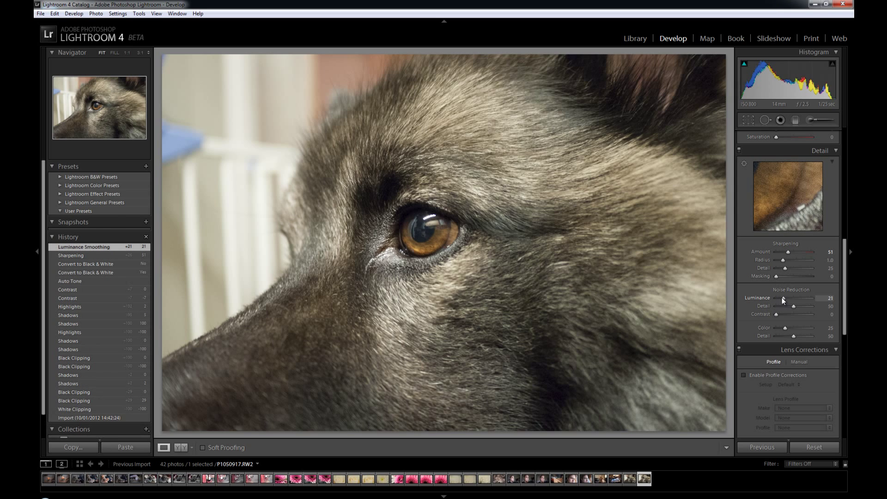
pyautogui.scroll(-4, 844, 278)
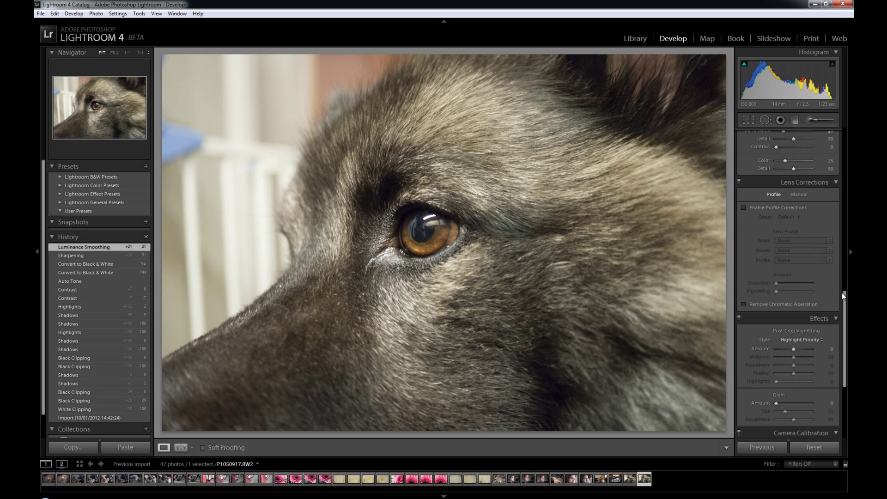
pyautogui.scroll(-1, 843, 370)
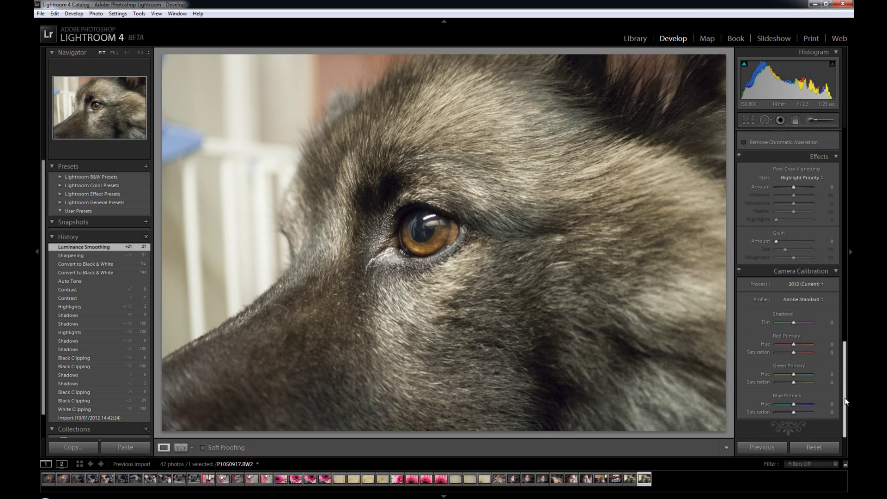
pyautogui.scroll(4, 846, 404)
pyautogui.scroll(-5, 850, 294)
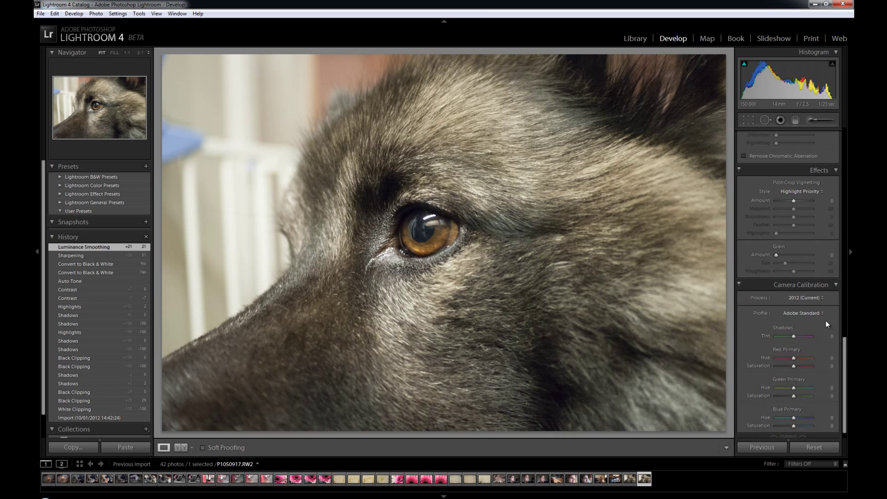
pyautogui.click(816, 297)
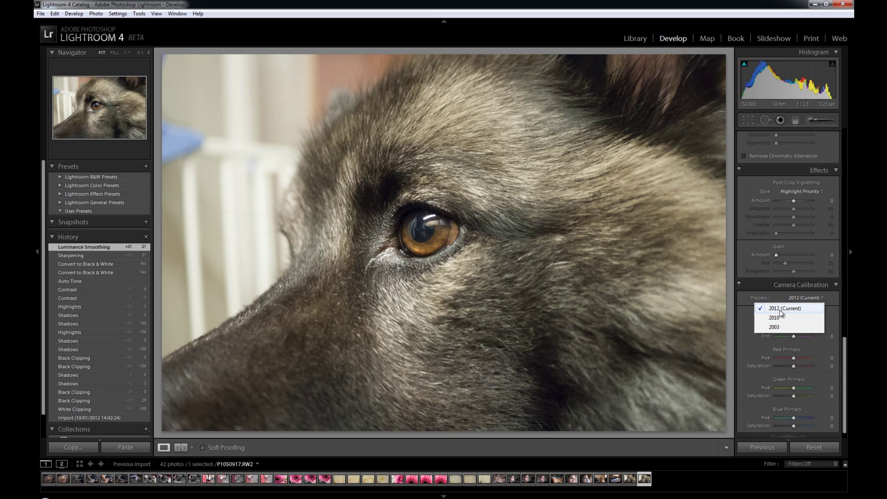
pyautogui.click(832, 300)
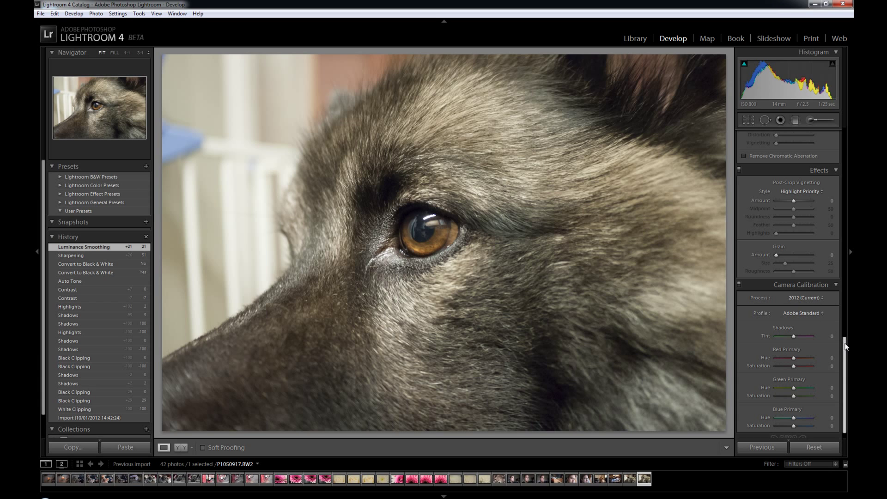
pyautogui.scroll(5, 845, 346)
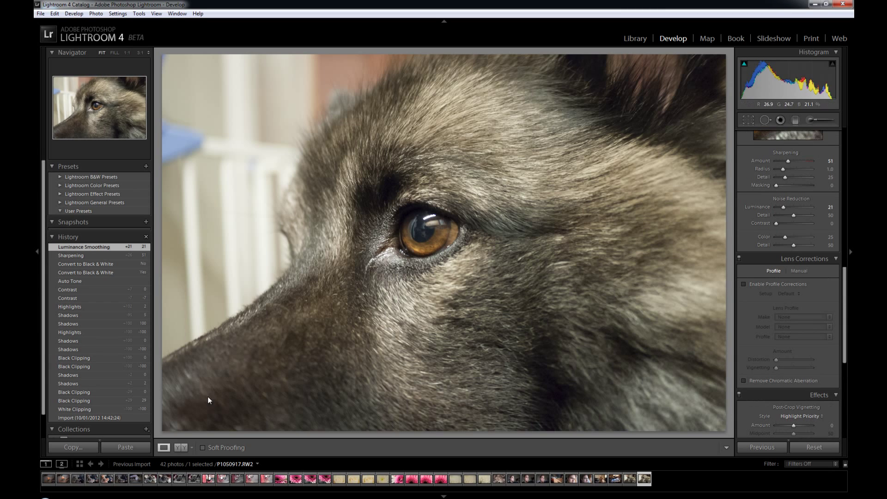
# Revert the photo to its imported state and expand the B&W, Color, Effect and General presets.
pyautogui.click(83, 418)
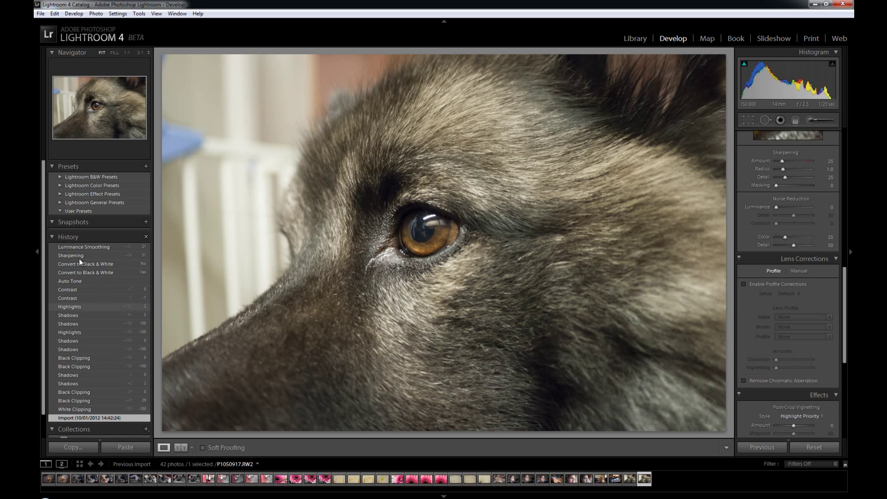
pyautogui.click(61, 175)
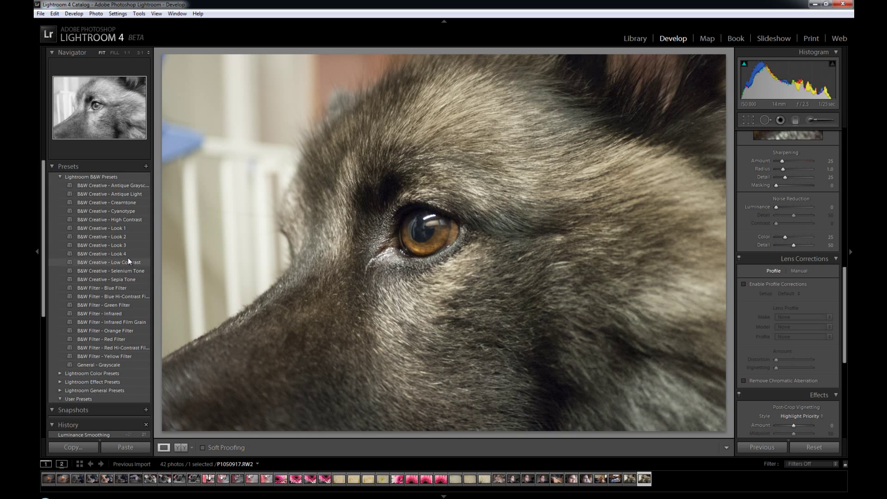
pyautogui.click(60, 373)
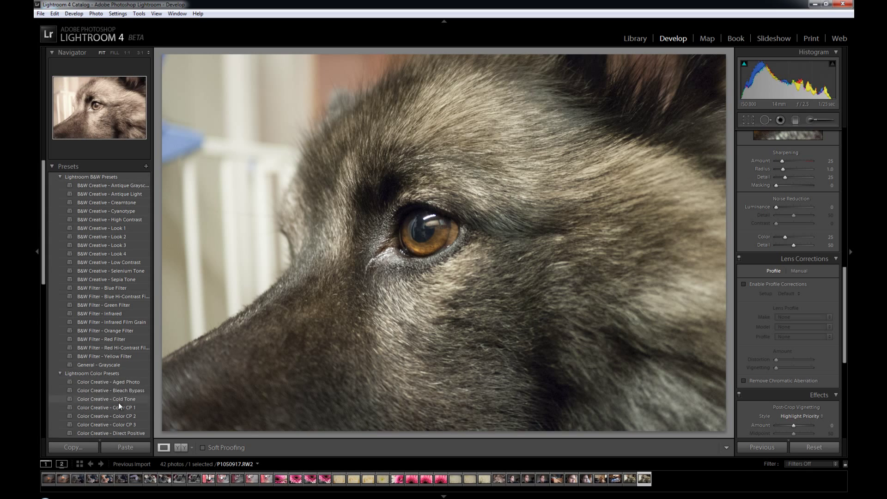
pyautogui.scroll(-4, 119, 406)
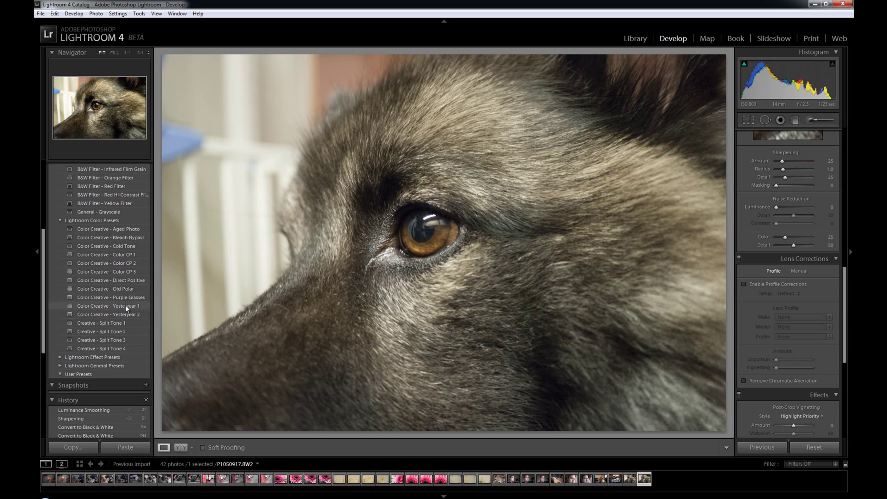
pyautogui.click(59, 359)
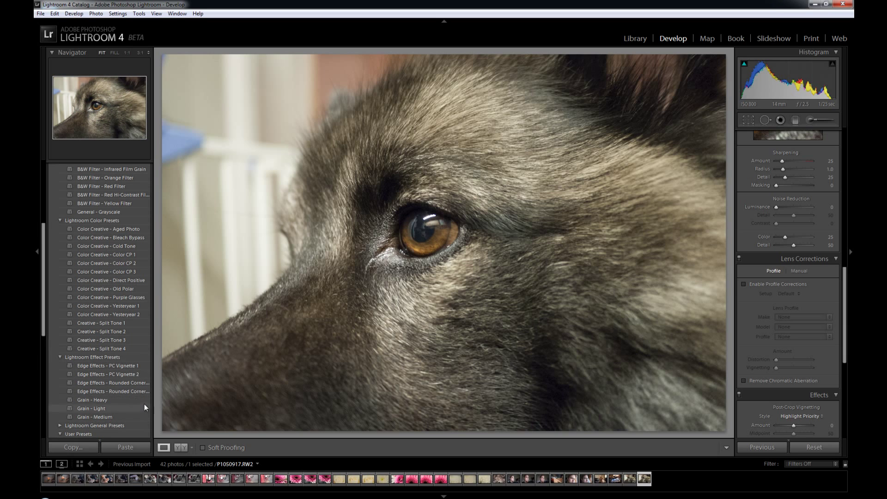
pyautogui.click(59, 426)
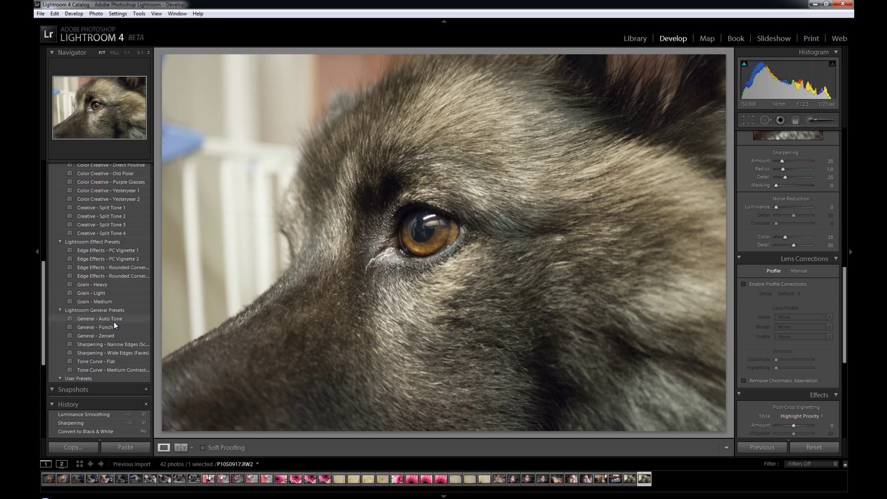
# Collapse all four Lightroom preset groups.
pyautogui.scroll(5, 118, 315)
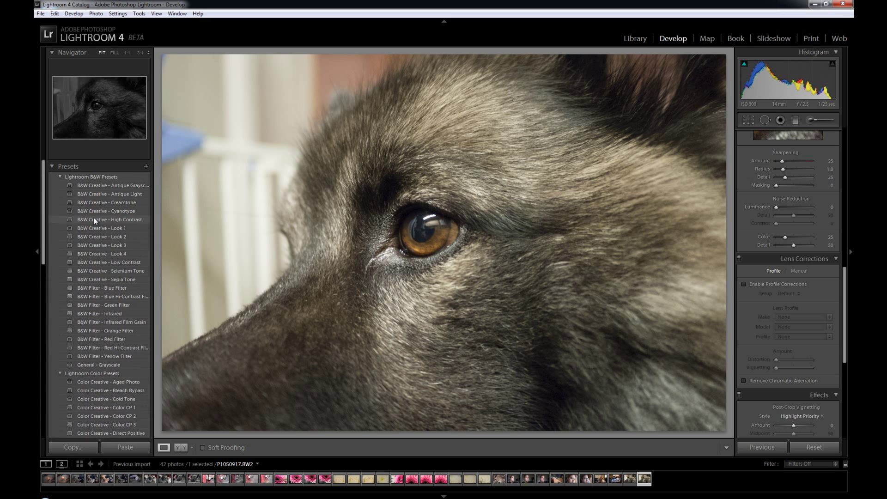
pyautogui.click(60, 177)
pyautogui.click(60, 185)
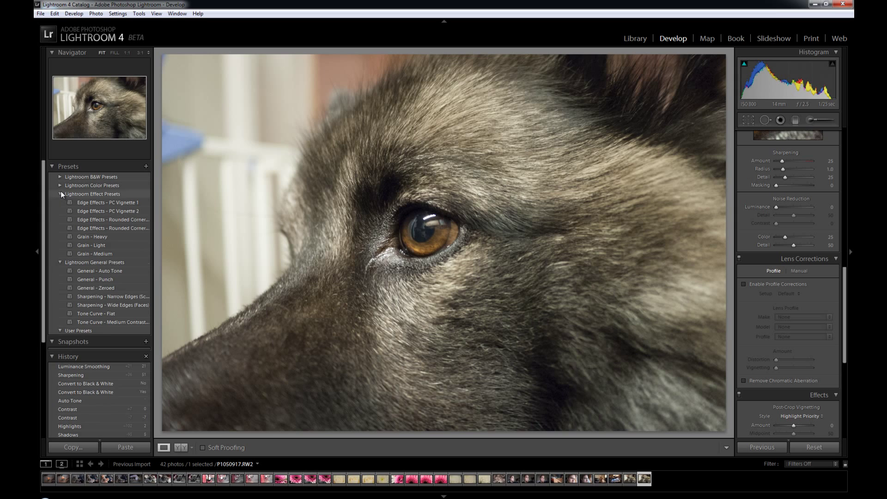
pyautogui.click(60, 193)
pyautogui.click(60, 202)
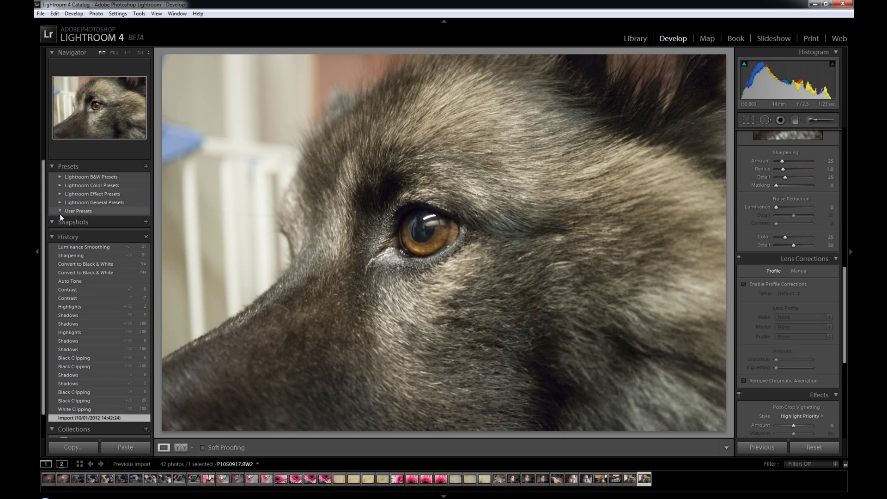
# Collapse the Presets panel and switch to the Map module's world map.
pyautogui.click(51, 166)
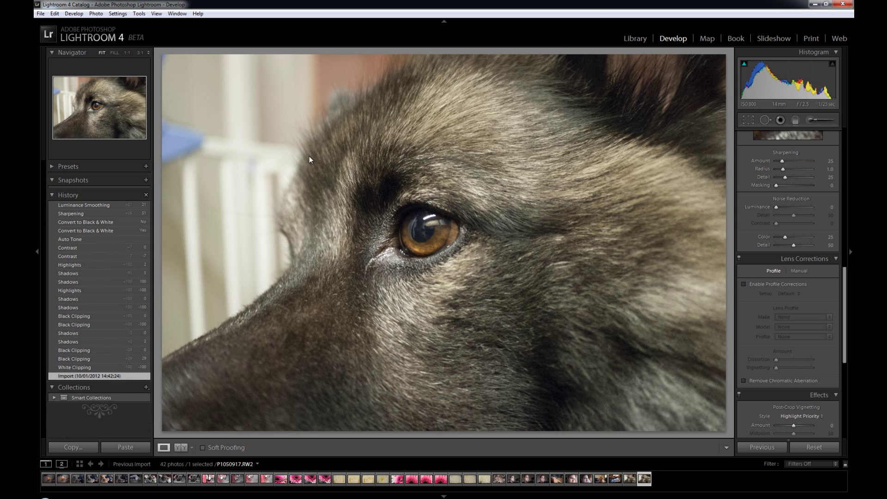
pyautogui.click(707, 39)
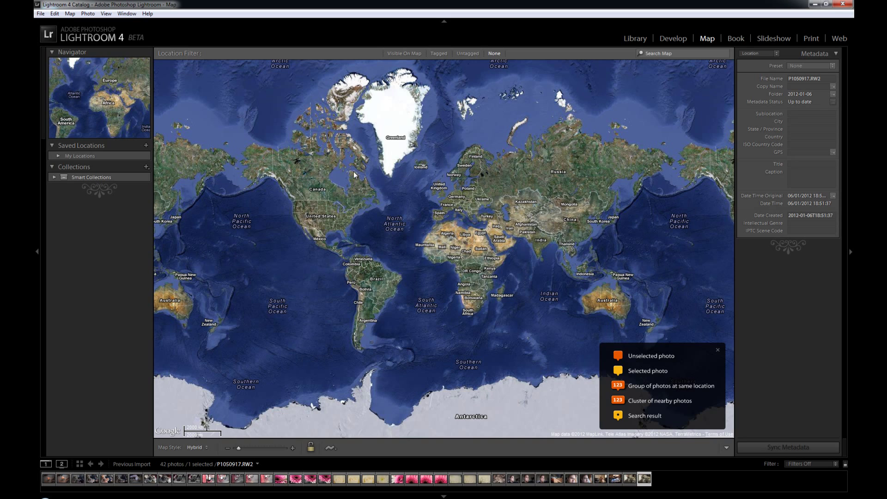
# In Book, review the size list, keep Standard Landscape, then switch to Slideshow.
pyautogui.click(733, 40)
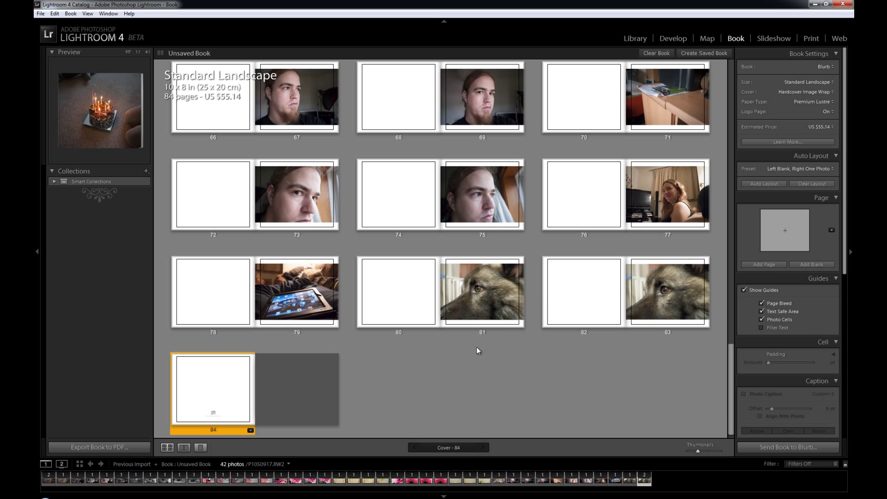
pyautogui.click(821, 82)
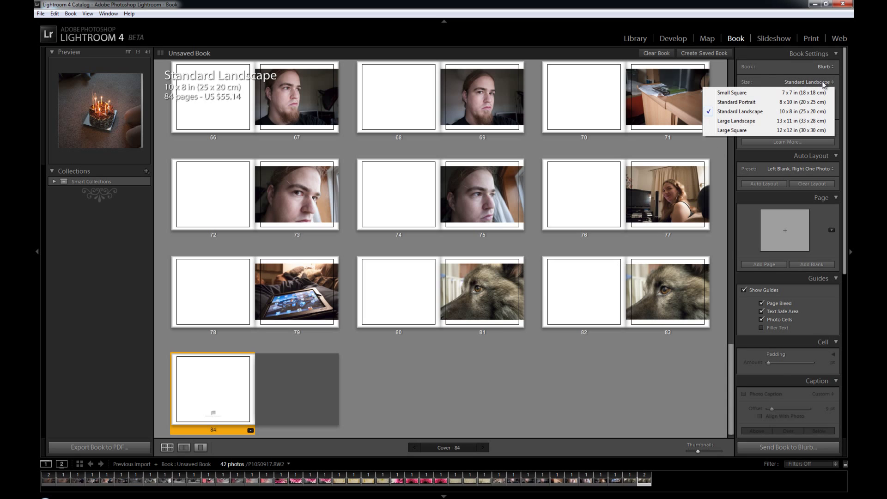
pyautogui.click(762, 79)
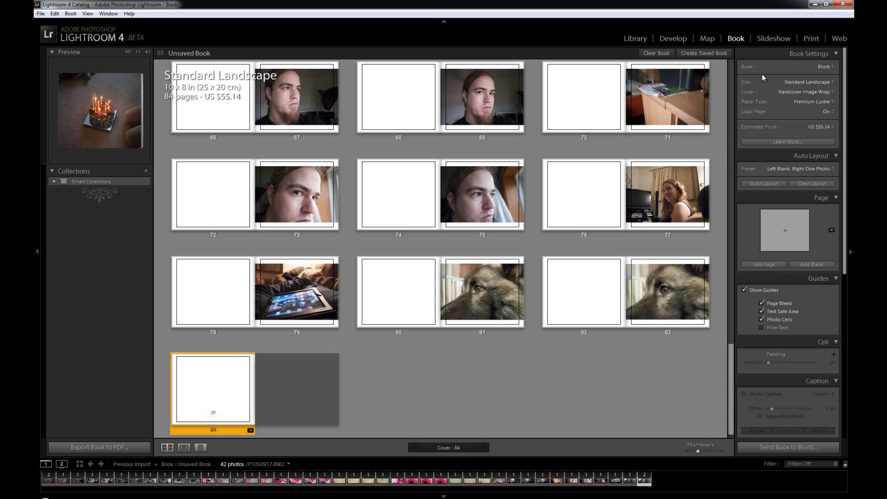
pyautogui.click(780, 40)
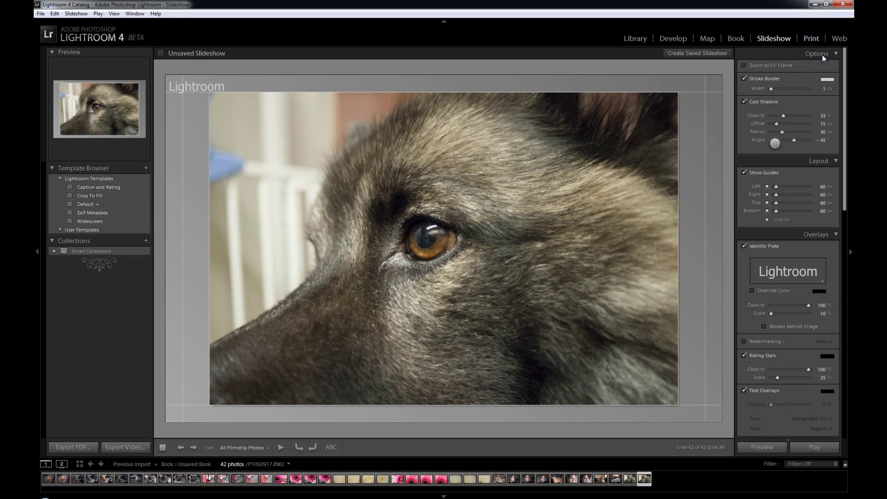
# Preview the Print module and the Web module's Template Browser, then return to the 42-photo Library grid.
pyautogui.click(811, 39)
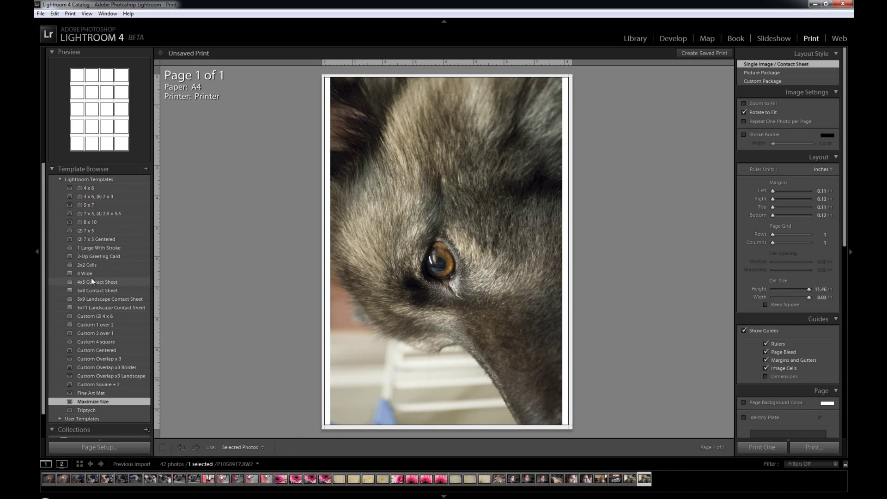
pyautogui.click(836, 39)
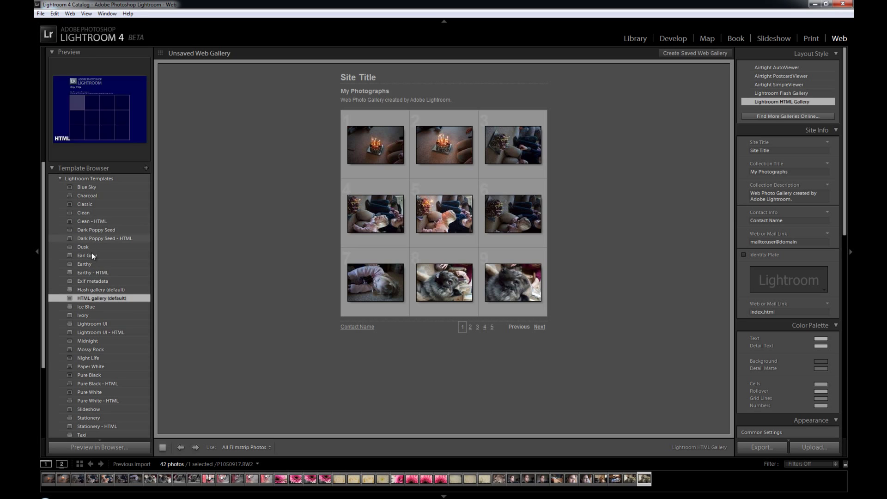
pyautogui.scroll(-4, 91, 252)
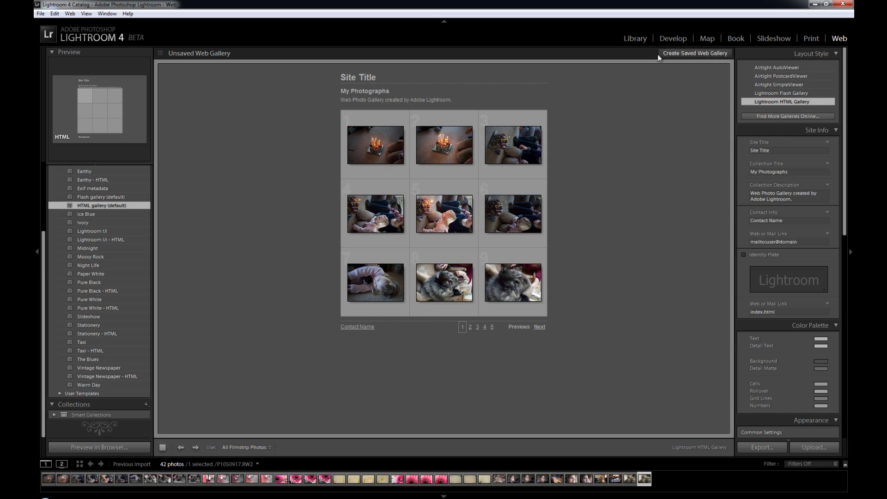
pyautogui.click(640, 40)
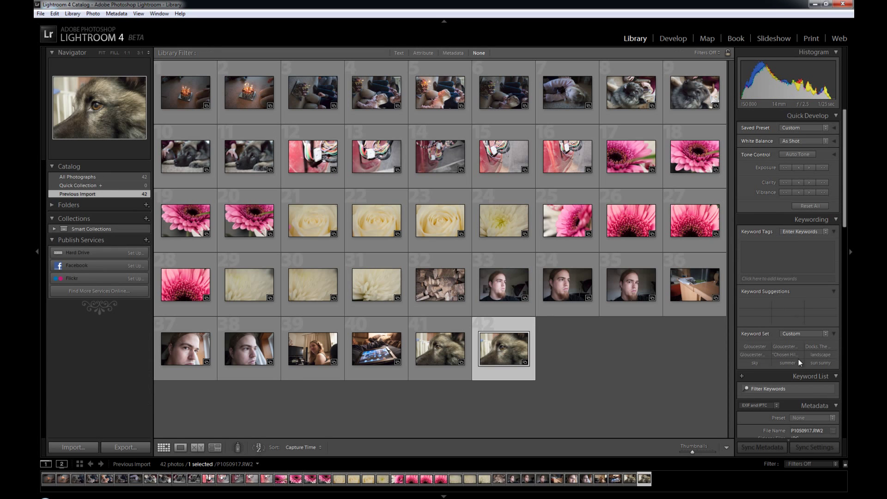
# Browse the Metadata, Window and Help menus, then click empty grid space to deselect the photo.
pyautogui.click(116, 13)
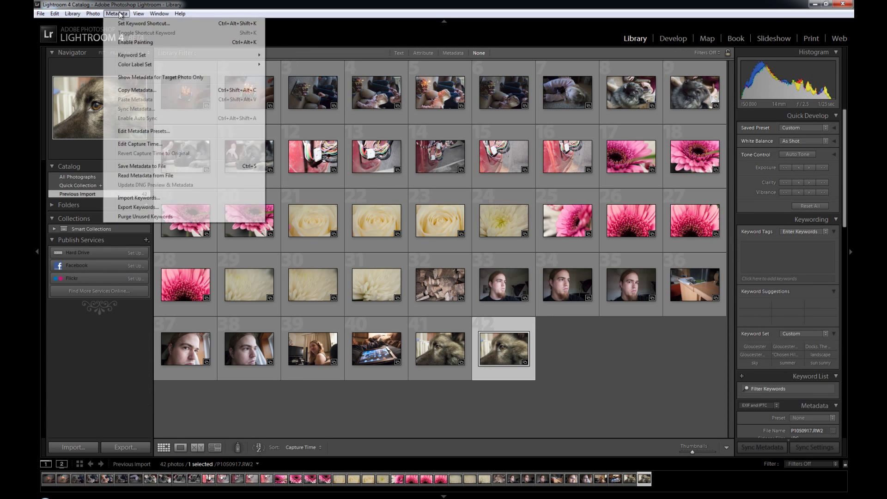
pyautogui.moveTo(165, 14)
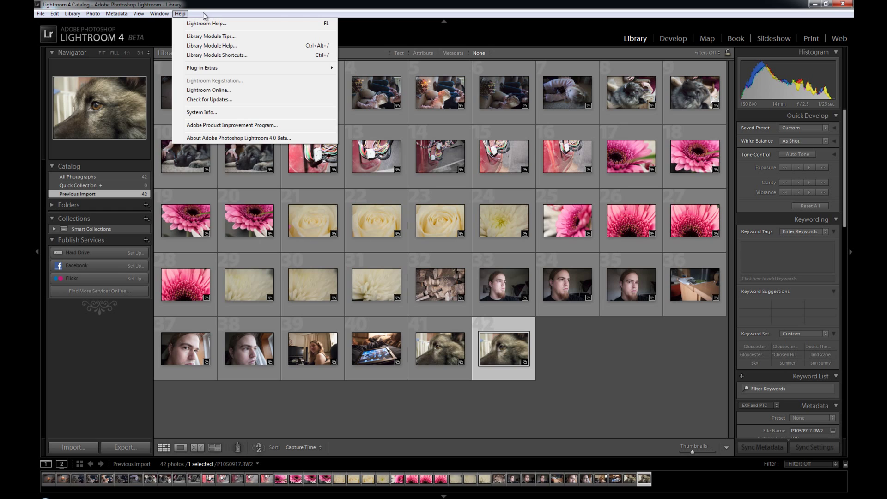
pyautogui.moveTo(89, 14)
pyautogui.click(640, 363)
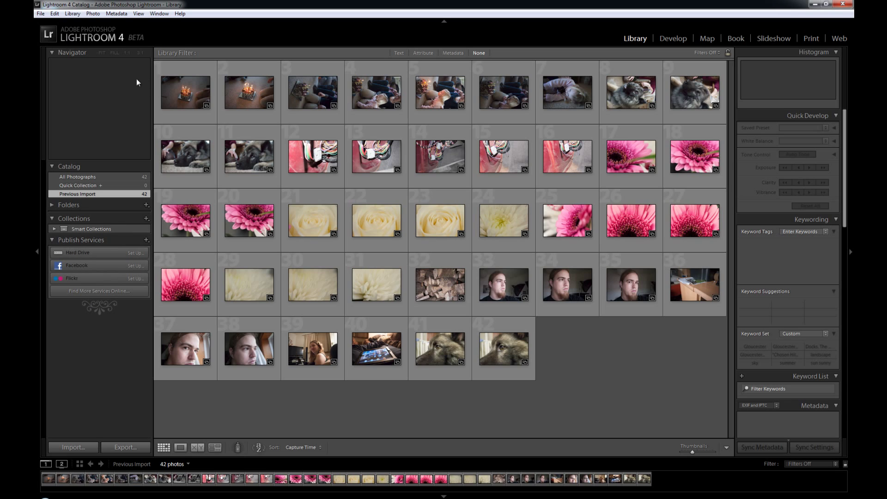
pyautogui.click(40, 16)
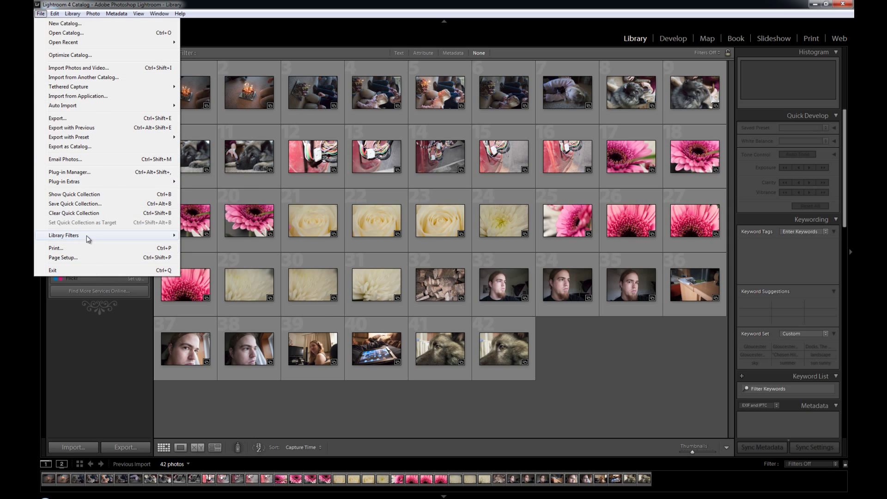
pyautogui.moveTo(88, 237)
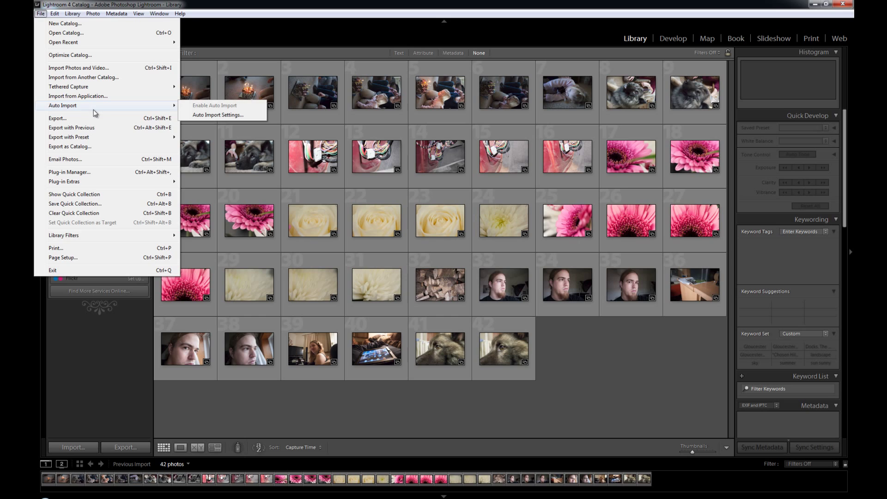
pyautogui.moveTo(61, 15)
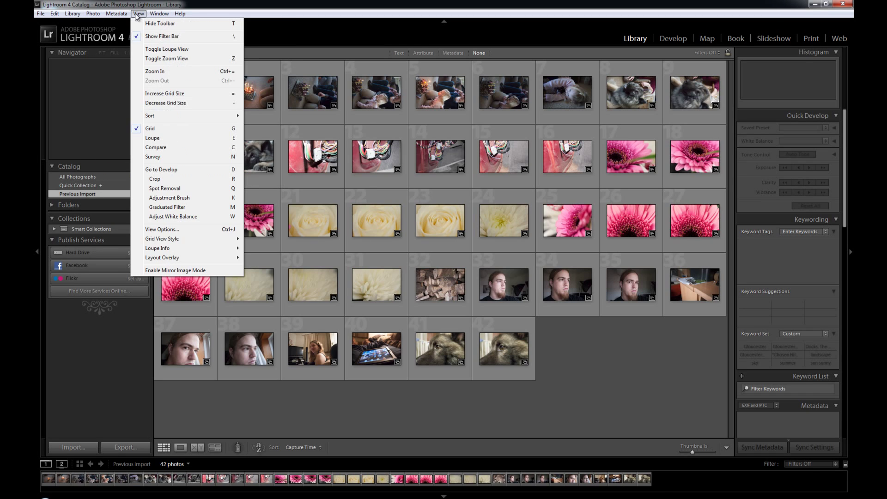
pyautogui.moveTo(156, 15)
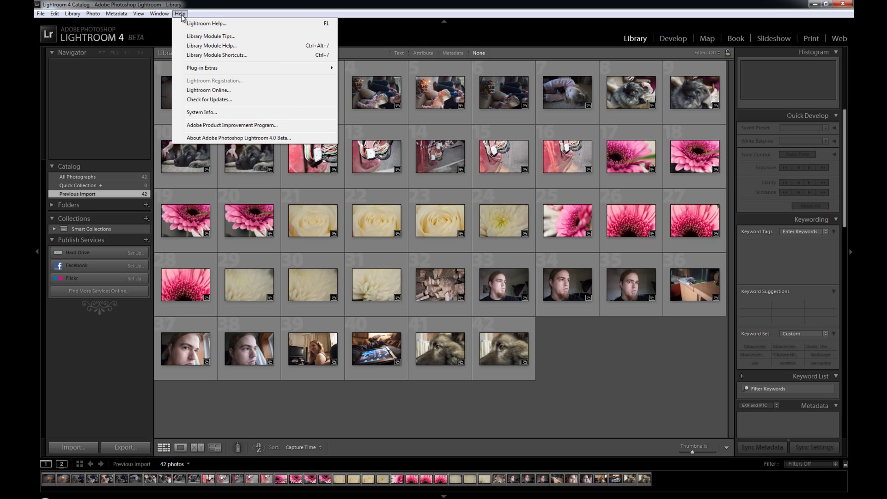
pyautogui.click(262, 422)
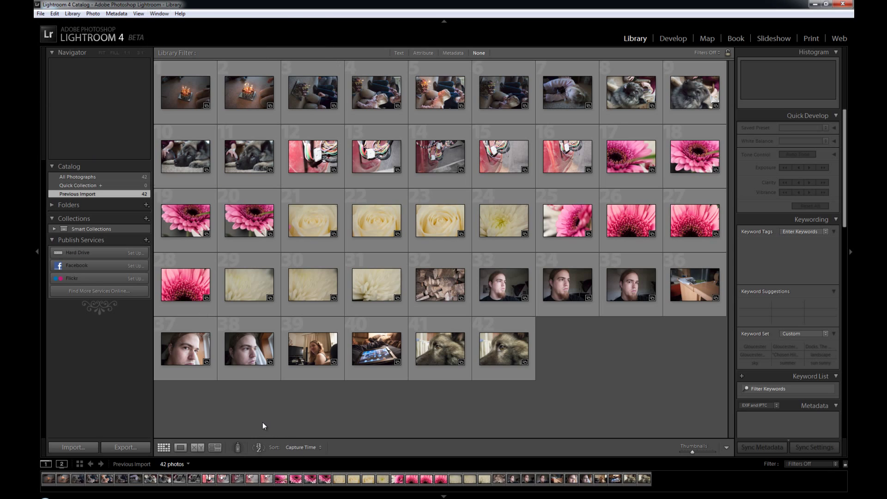